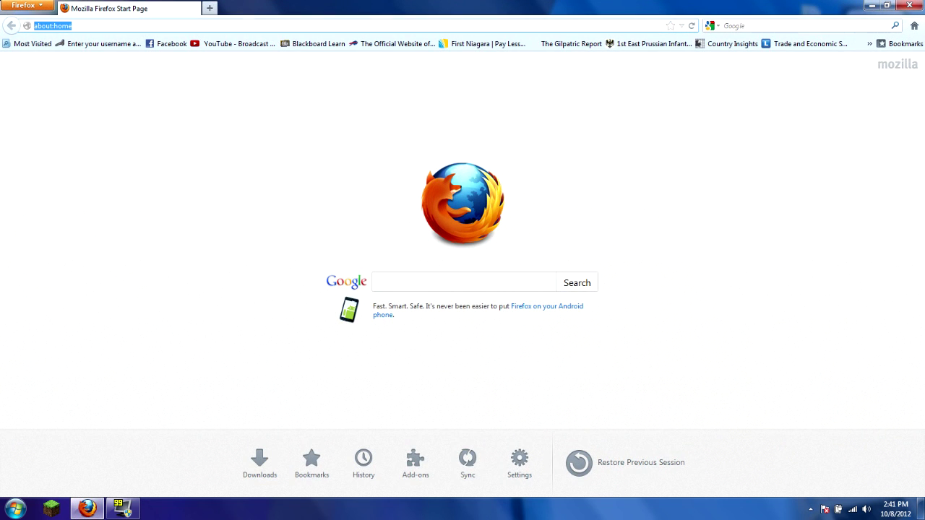
Go to the website bdcraft.net.
{"action": "type", "text": "bd"}
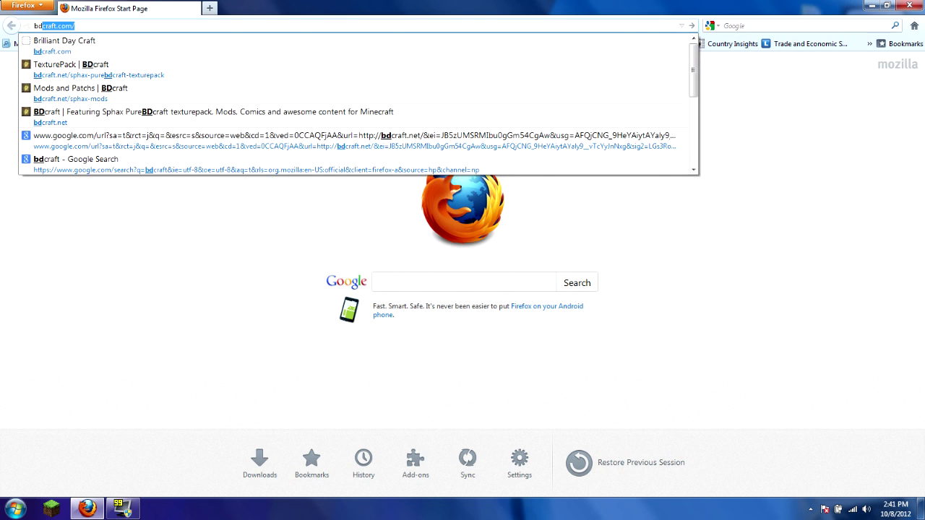
{"action": "type", "text": "craft.net"}
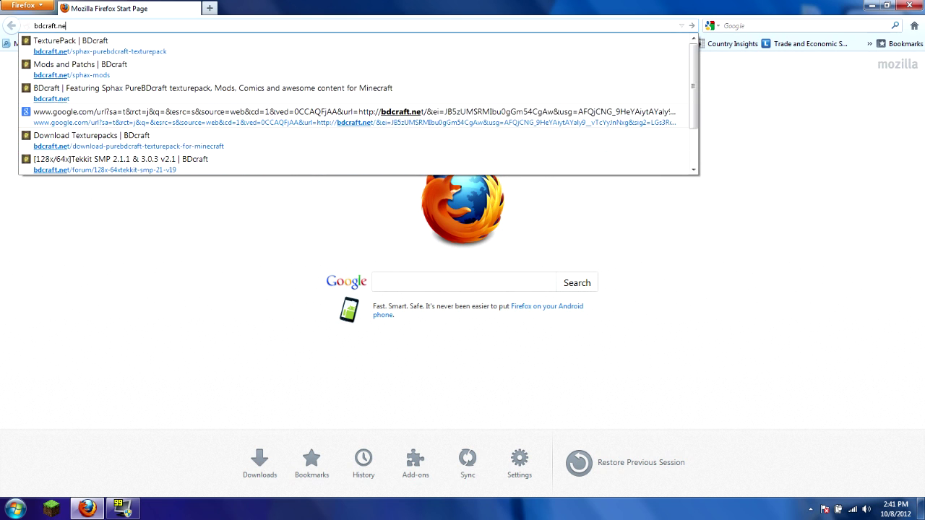
{"action": "key", "text": "Return"}
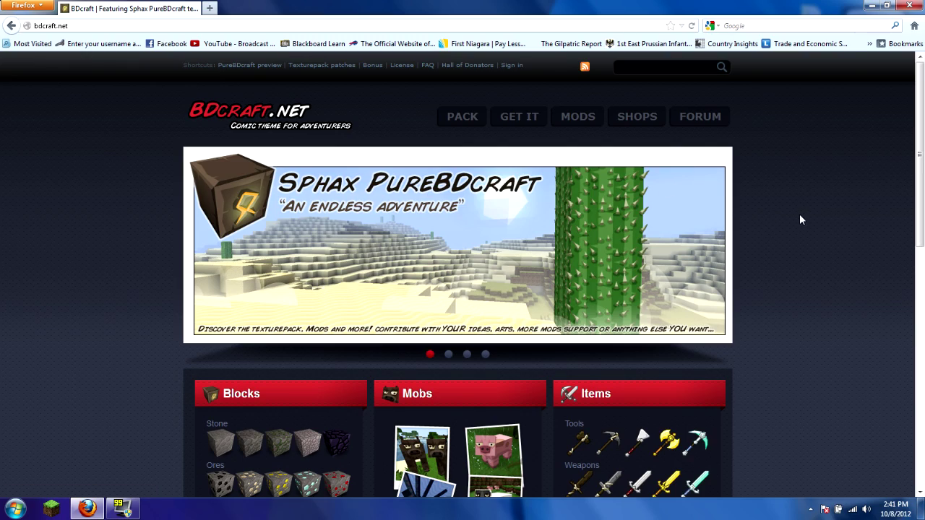
Look over the block, mob and item texture previews on the BDcraft home page.
{"action": "scroll", "coordinate": [797, 212], "scroll_direction": "down", "scroll_amount": 10}
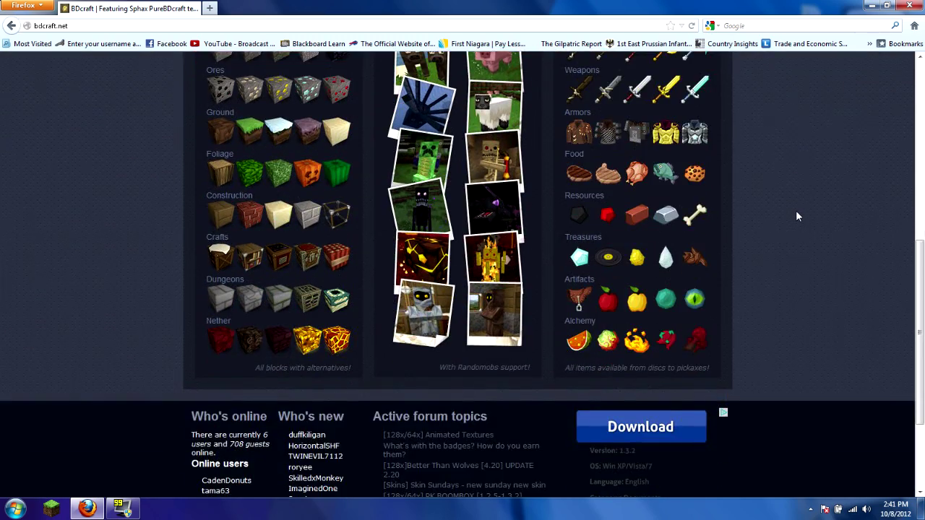
{"action": "scroll", "coordinate": [797, 214], "scroll_direction": "up", "scroll_amount": 5}
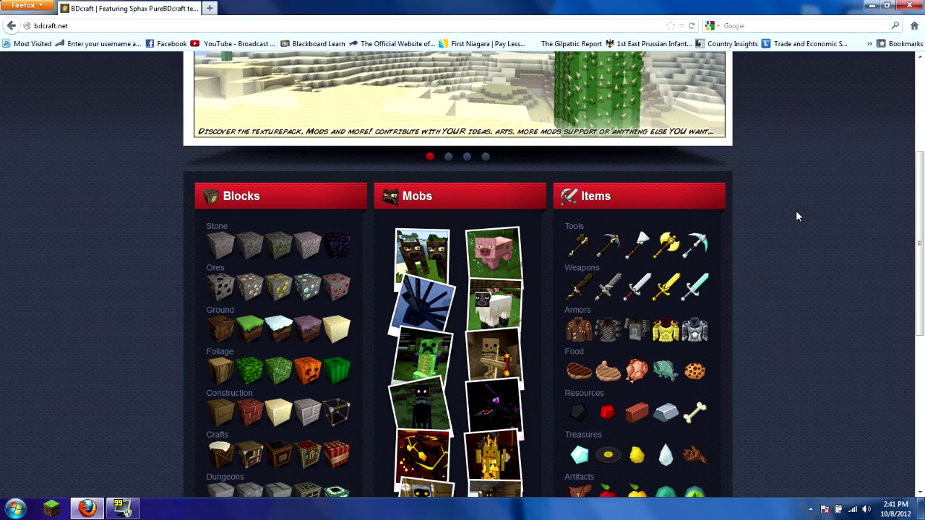
{"action": "scroll", "coordinate": [798, 216], "scroll_direction": "down", "scroll_amount": 3}
{"action": "scroll", "coordinate": [798, 216], "scroll_direction": "up", "scroll_amount": 5}
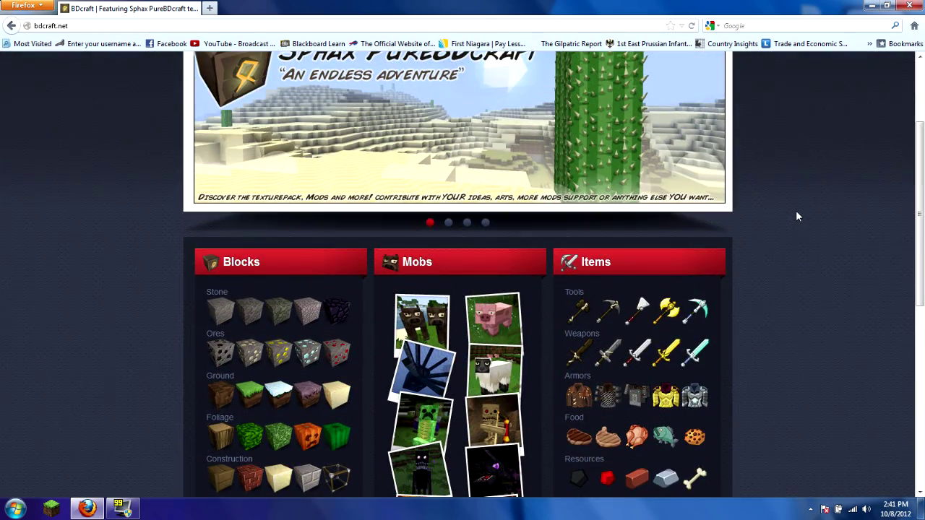
{"action": "scroll", "coordinate": [796, 212], "scroll_direction": "up", "scroll_amount": 4}
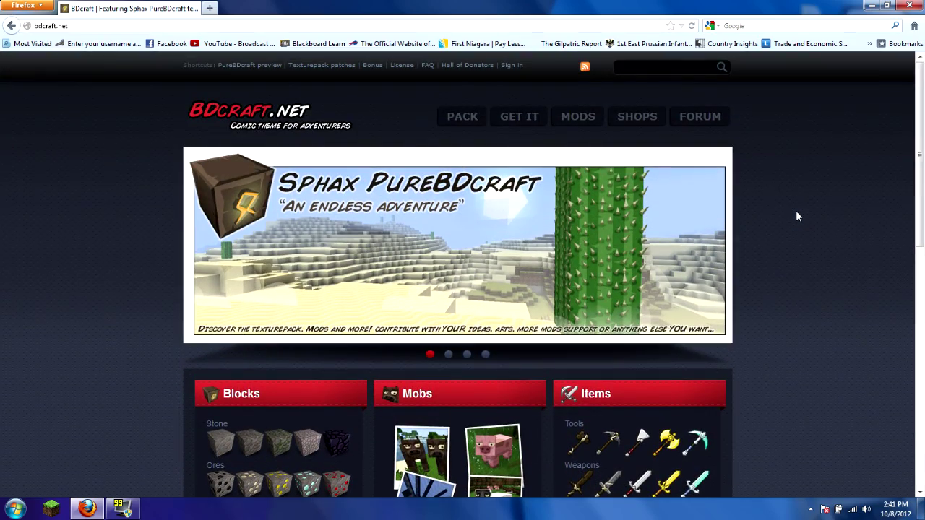
{"action": "scroll", "coordinate": [797, 216], "scroll_direction": "down", "scroll_amount": 6}
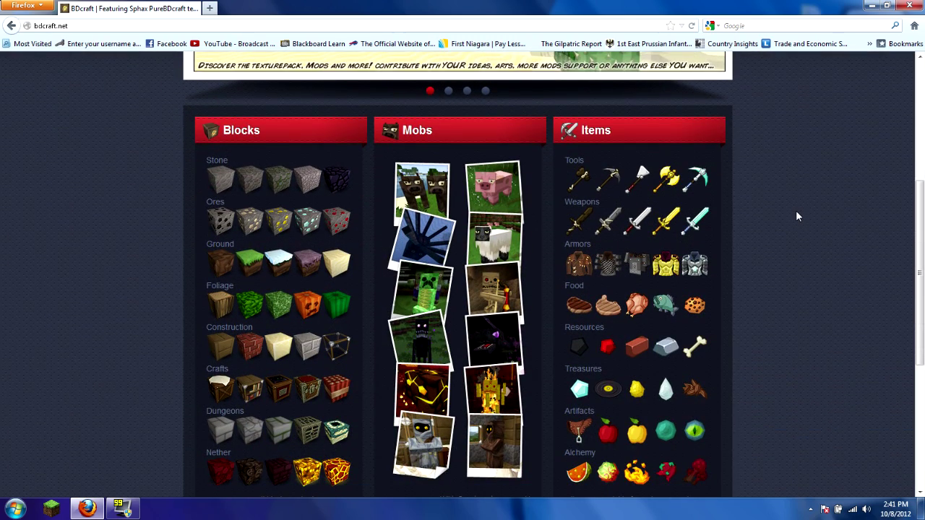
{"action": "scroll", "coordinate": [798, 216], "scroll_direction": "down", "scroll_amount": 2}
{"action": "scroll", "coordinate": [797, 216], "scroll_direction": "up", "scroll_amount": 5}
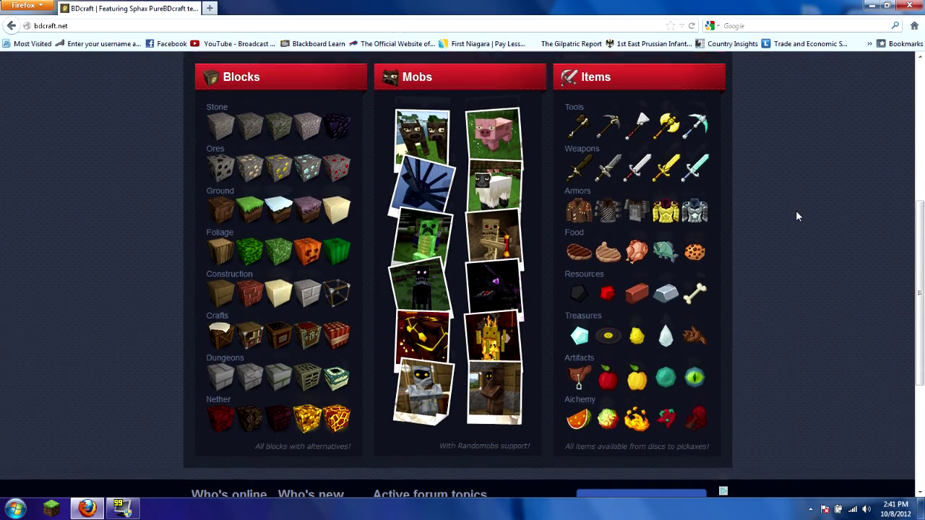
{"action": "scroll", "coordinate": [796, 210], "scroll_direction": "up", "scroll_amount": 2}
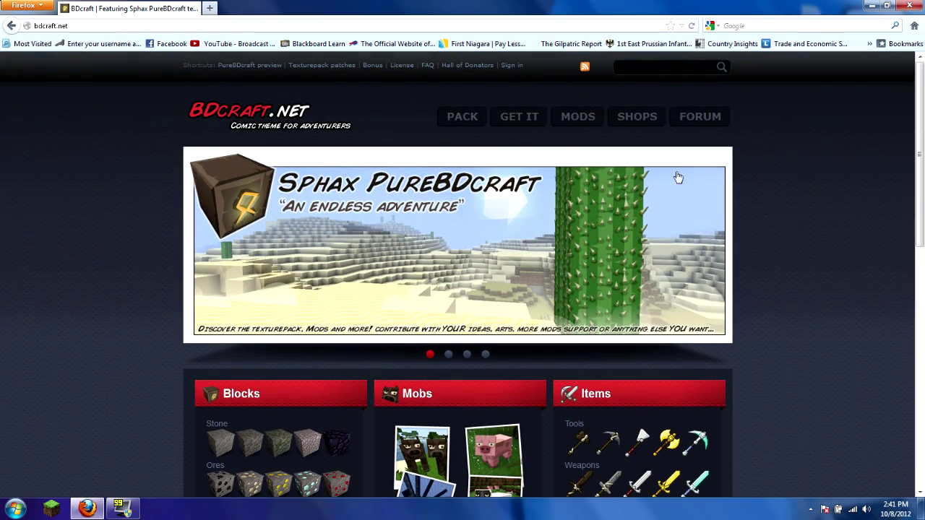
Open the texture pack downloads page and follow the Sphax PureBDcraft 64x64 download link.
{"action": "left_click", "coordinate": [513, 115]}
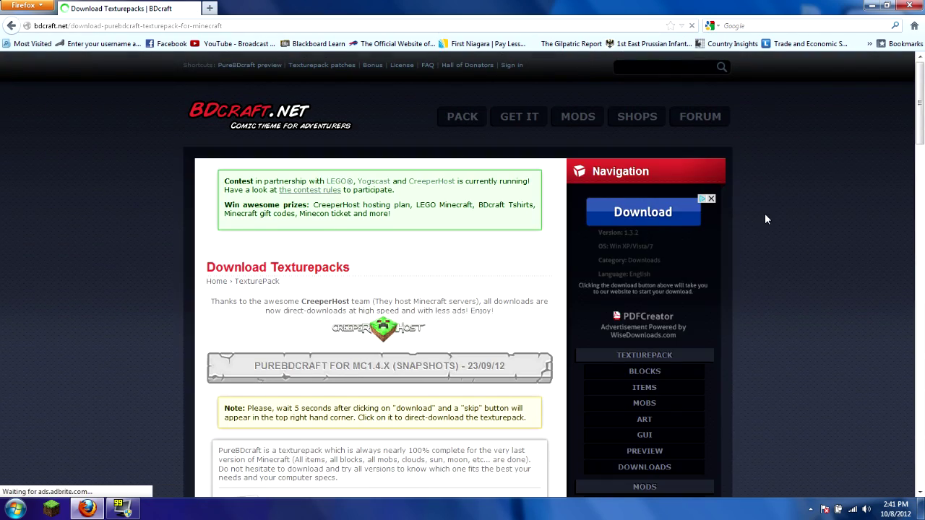
{"action": "scroll", "coordinate": [765, 219], "scroll_direction": "down", "scroll_amount": 2}
{"action": "scroll", "coordinate": [767, 219], "scroll_direction": "down", "scroll_amount": 3}
{"action": "scroll", "coordinate": [769, 219], "scroll_direction": "down", "scroll_amount": 3}
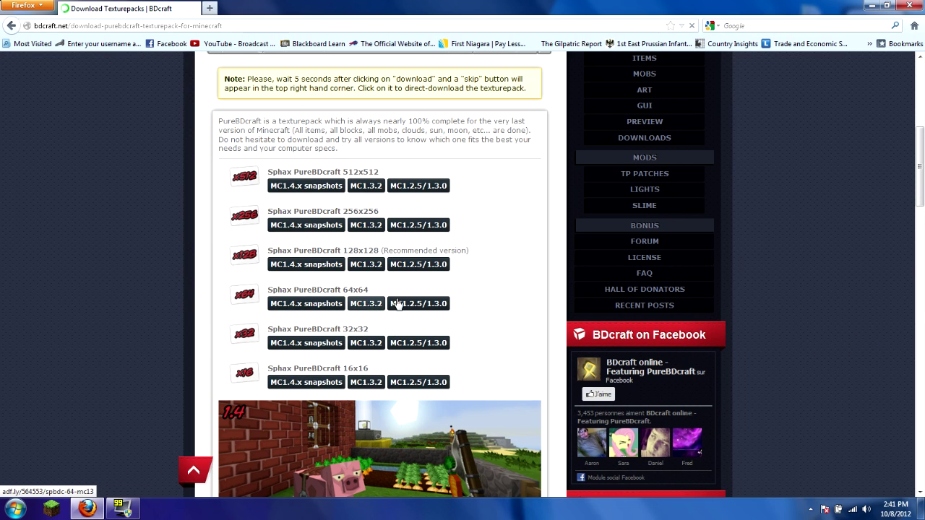
{"action": "scroll", "coordinate": [397, 304], "scroll_direction": "up", "scroll_amount": 8}
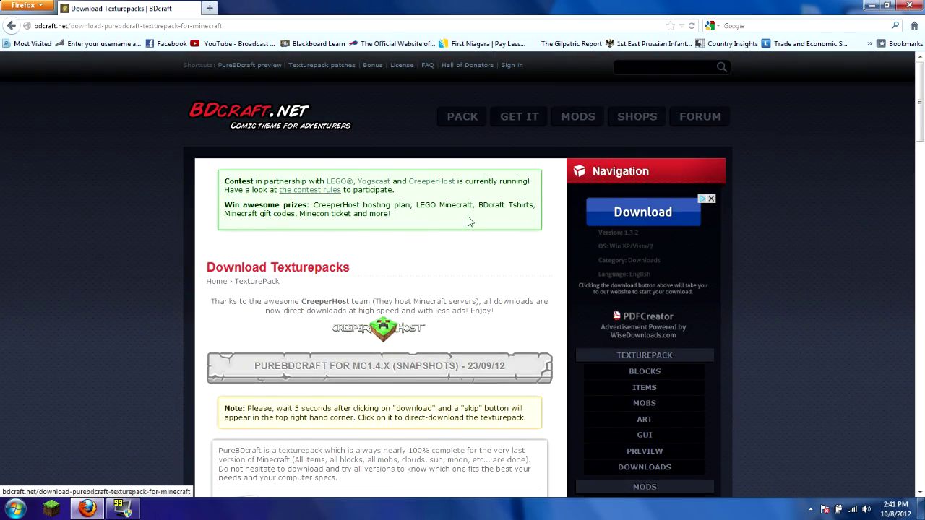
{"action": "scroll", "coordinate": [369, 267], "scroll_direction": "down", "scroll_amount": 8}
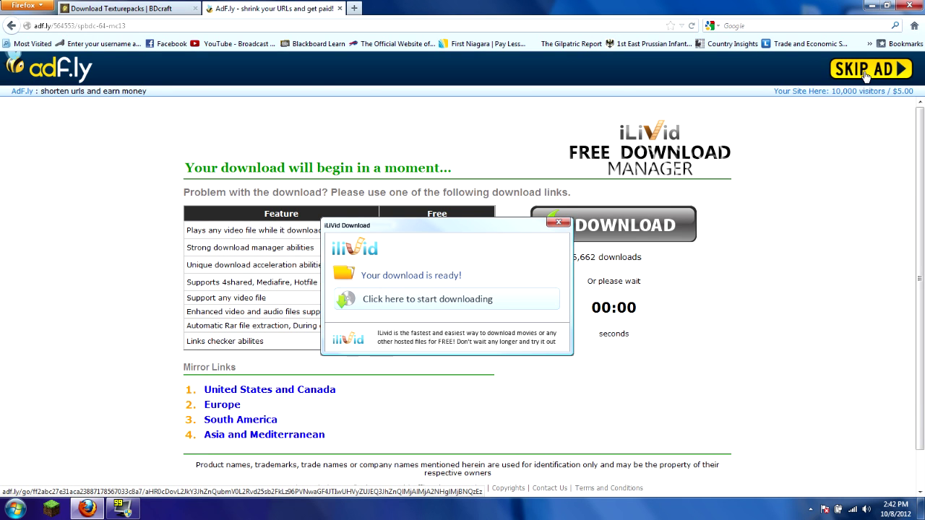
Skip the ad, save Sphax PureBDCraft 64x MC13.zip and close the download page.
{"action": "left_click", "coordinate": [865, 75]}
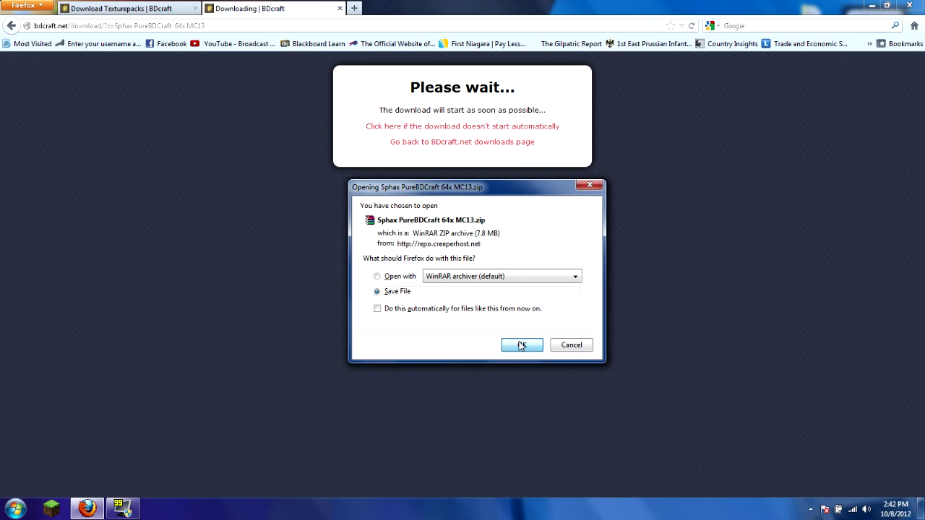
{"action": "left_click", "coordinate": [520, 344]}
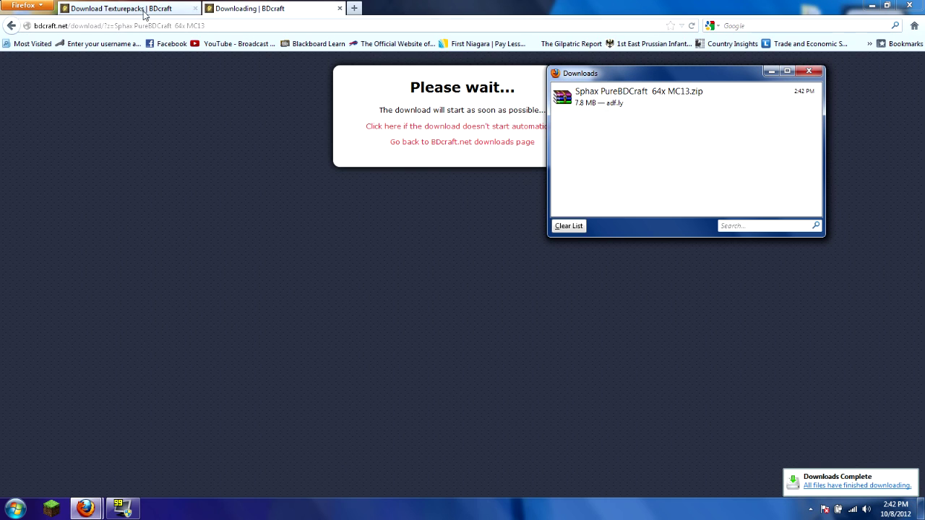
{"action": "left_click", "coordinate": [339, 8]}
Search the BDcraft site for "tekkit" and open the forum topic "[128x/64x]Tekkit SMP 2.1.1 & 3.0.3 v2.1".
{"action": "scroll", "coordinate": [157, 253], "scroll_direction": "up", "scroll_amount": 8}
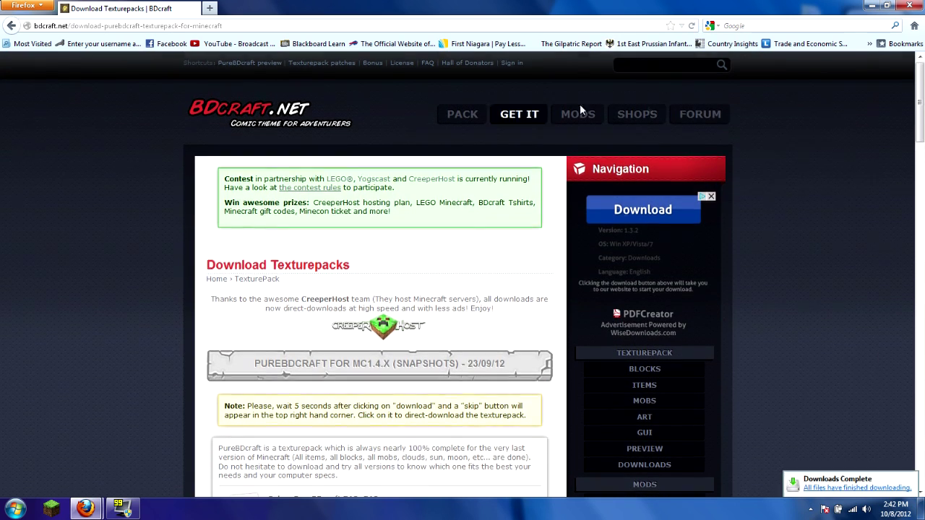
{"action": "left_click", "coordinate": [619, 67]}
{"action": "type", "text": "t"}
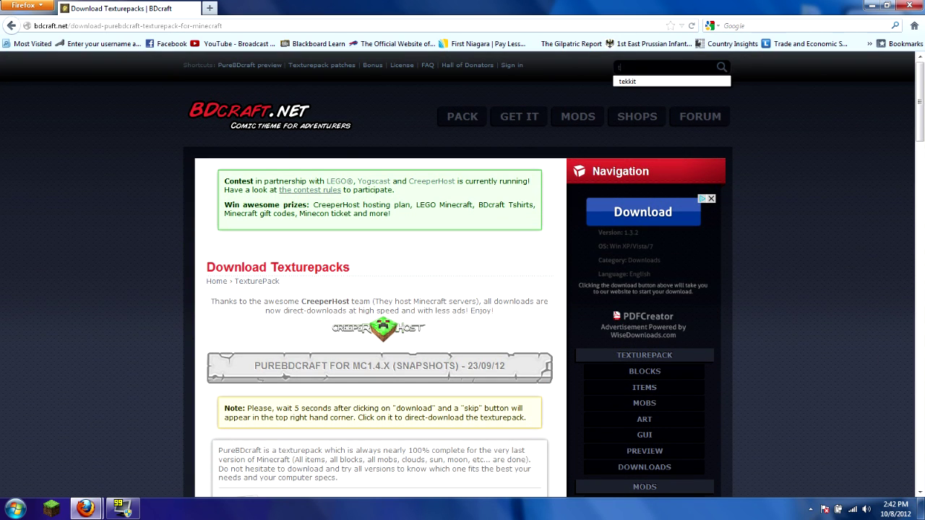
{"action": "type", "text": "ekkit"}
{"action": "key", "text": "Return"}
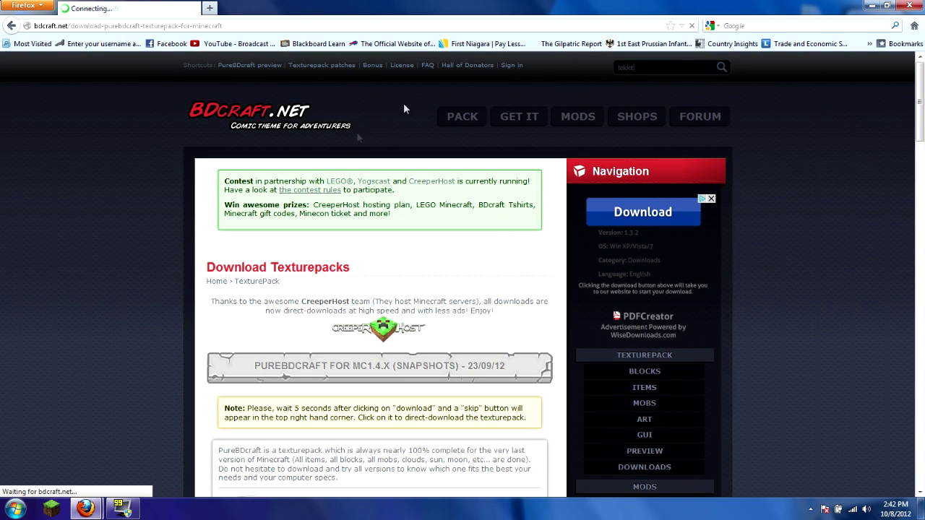
{"action": "scroll", "coordinate": [151, 253], "scroll_direction": "down", "scroll_amount": 3}
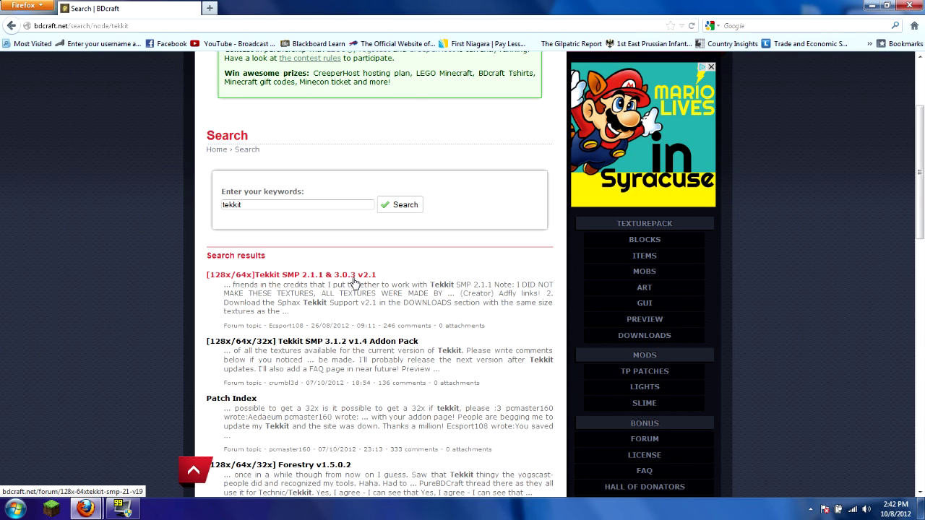
{"action": "left_click", "coordinate": [354, 280]}
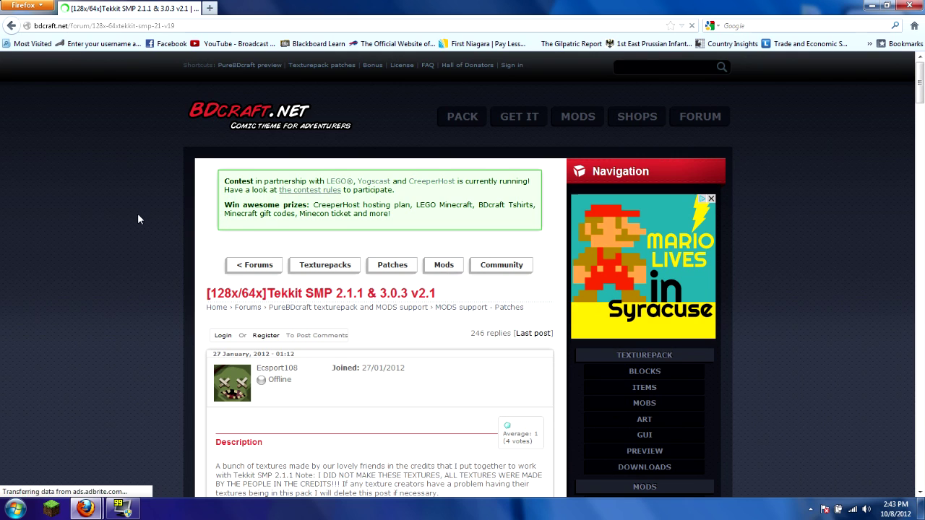
Find the topic's Downloads section and open the Tekkit SMP 3.0.3 v2.1 - 64x download.
{"action": "scroll", "coordinate": [137, 213], "scroll_direction": "down", "scroll_amount": 10}
{"action": "scroll", "coordinate": [137, 213], "scroll_direction": "up", "scroll_amount": 4}
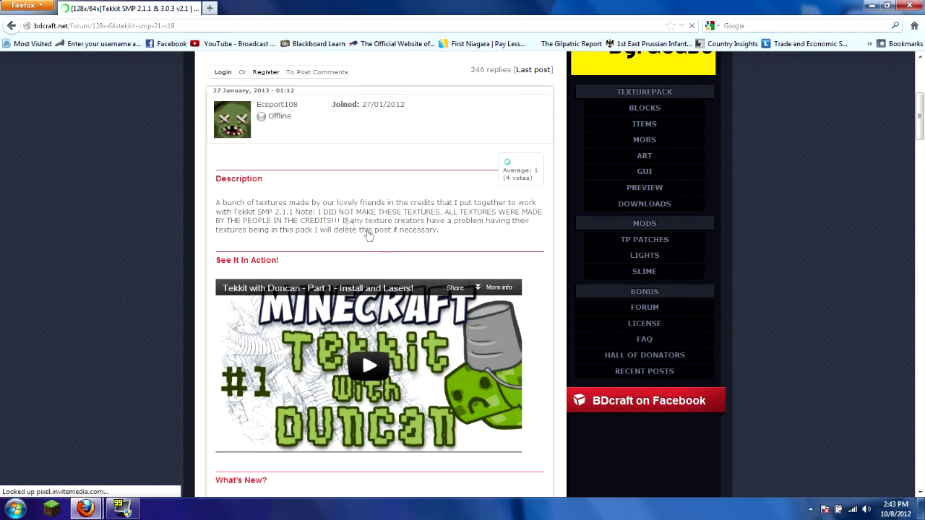
{"action": "scroll", "coordinate": [337, 262], "scroll_direction": "up", "scroll_amount": 2}
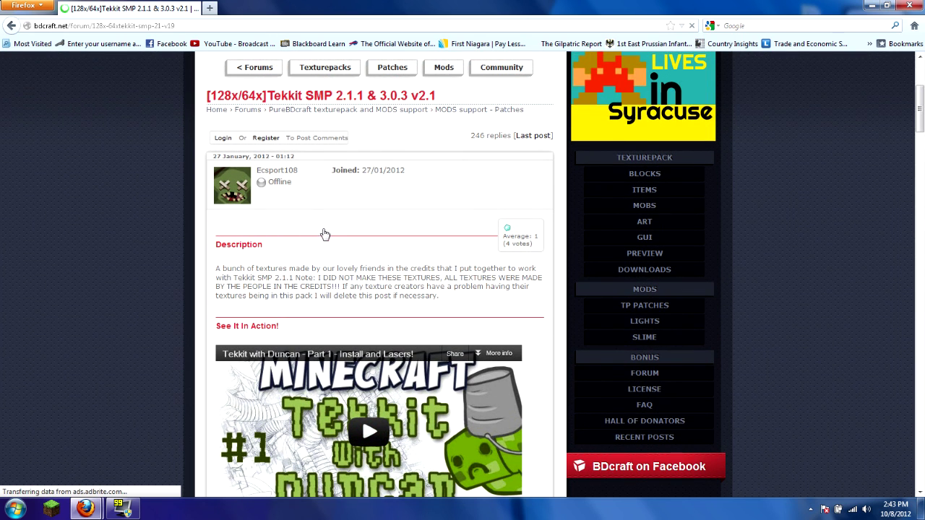
{"action": "scroll", "coordinate": [332, 237], "scroll_direction": "up", "scroll_amount": 2}
{"action": "scroll", "coordinate": [395, 273], "scroll_direction": "up", "scroll_amount": 1}
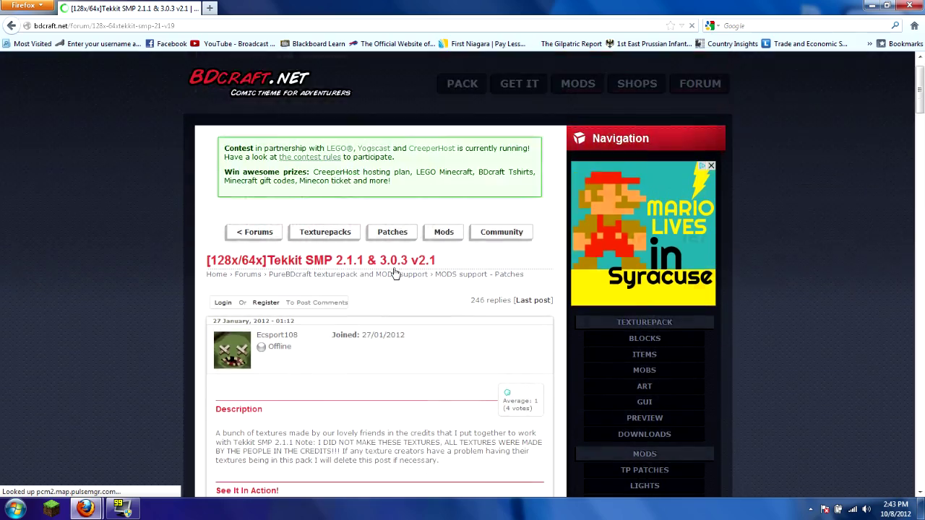
{"action": "scroll", "coordinate": [390, 278], "scroll_direction": "down", "scroll_amount": 15}
{"action": "scroll", "coordinate": [389, 280], "scroll_direction": "down", "scroll_amount": 2}
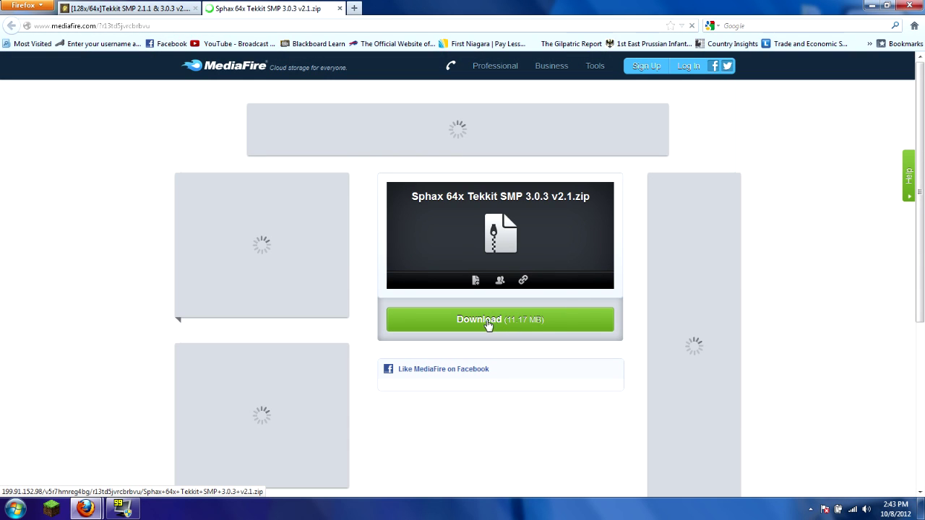
Download and save Sphax 64x Tekkit SMP 3.0.3 v2.1.zip, check the download's progress, and close the MediaFire page.
{"action": "left_click", "coordinate": [470, 329]}
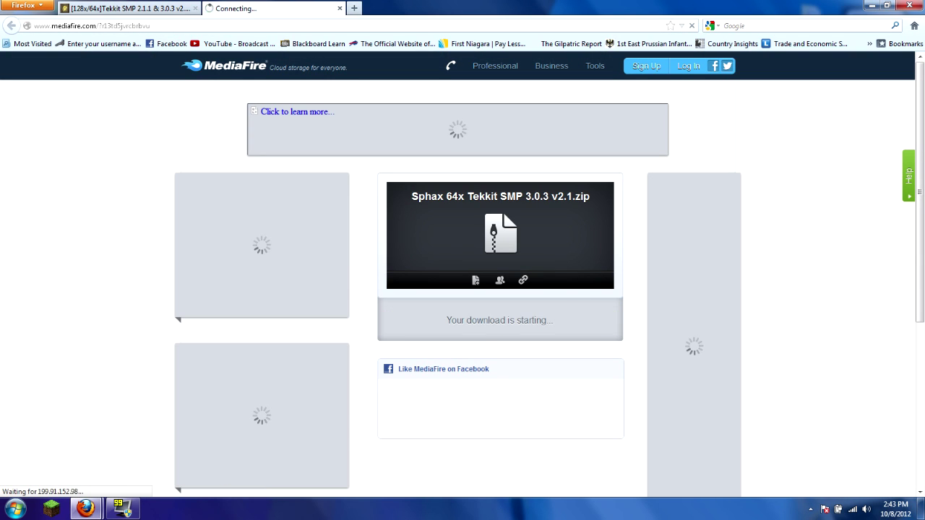
{"action": "left_click", "coordinate": [522, 346]}
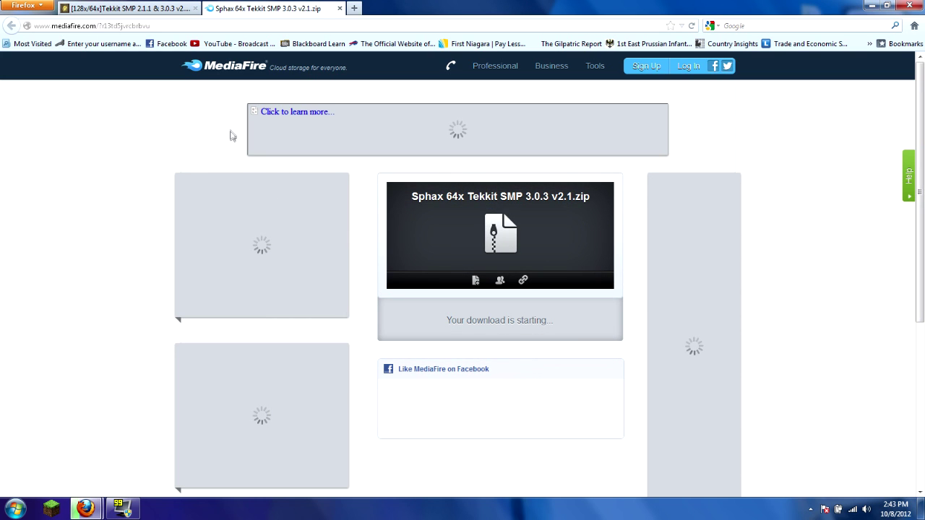
{"action": "mouse_move", "coordinate": [83, 509]}
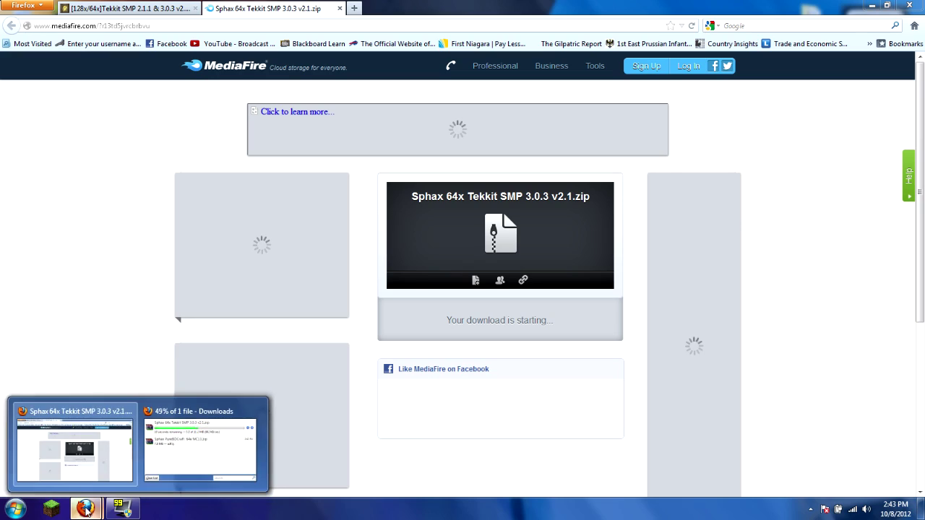
{"action": "left_click", "coordinate": [168, 439]}
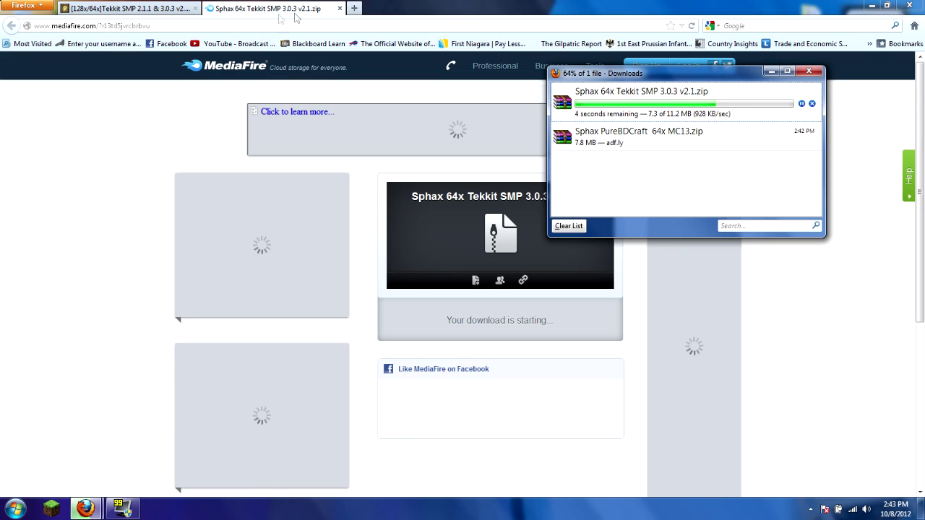
{"action": "left_click", "coordinate": [340, 8]}
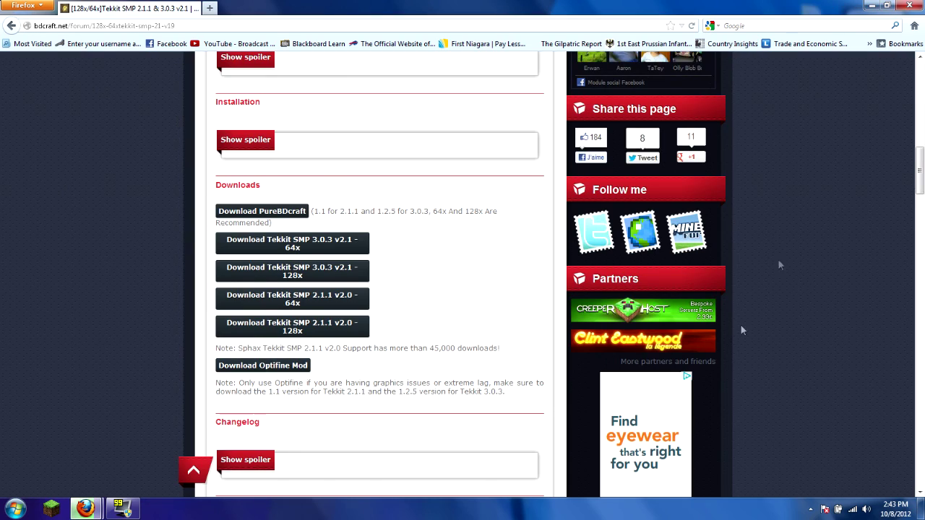
Close the main browser window and open the folder containing the downloaded Sphax PureBDCraft 64x MC13.zip.
{"action": "scroll", "coordinate": [741, 326], "scroll_direction": "up", "scroll_amount": 10}
{"action": "left_click", "coordinate": [909, 5]}
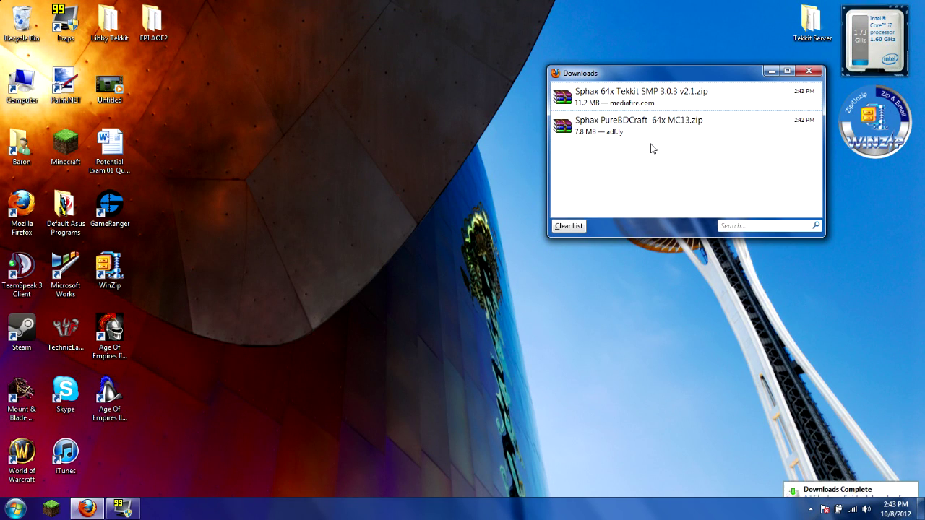
{"action": "right_click", "coordinate": [615, 133]}
{"action": "left_click", "coordinate": [657, 153]}
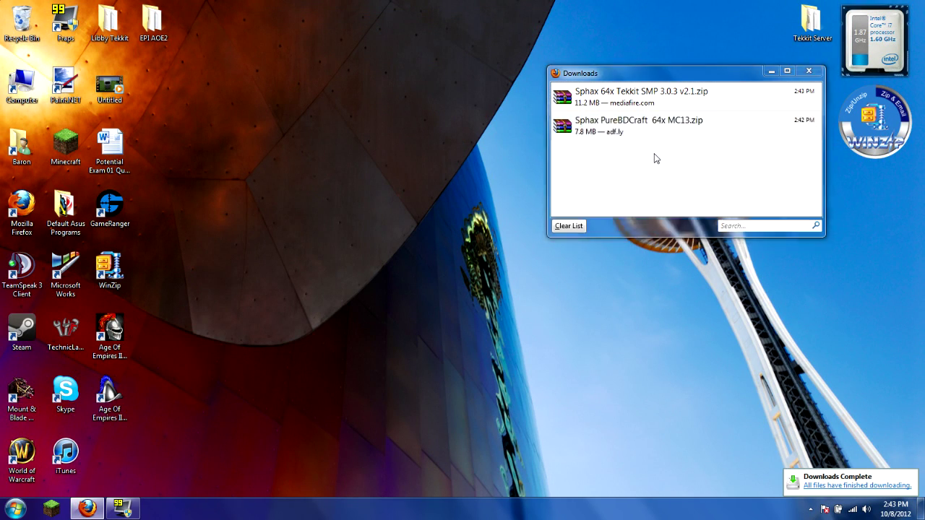
Move the Sphax PureBDCraft 64x MC13 and Sphax 64x Tekkit SMP 3.0.3 v2.1 archives to the desktop, and close the folder and download list.
{"action": "left_click_drag", "start_coordinate": [424, 429], "coordinate": [305, 41]}
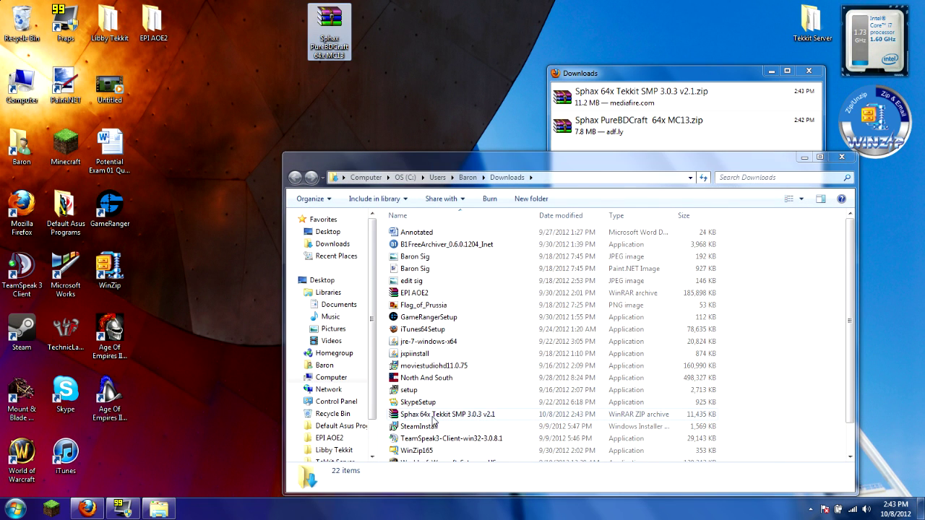
{"action": "left_click_drag", "start_coordinate": [433, 420], "coordinate": [408, 33]}
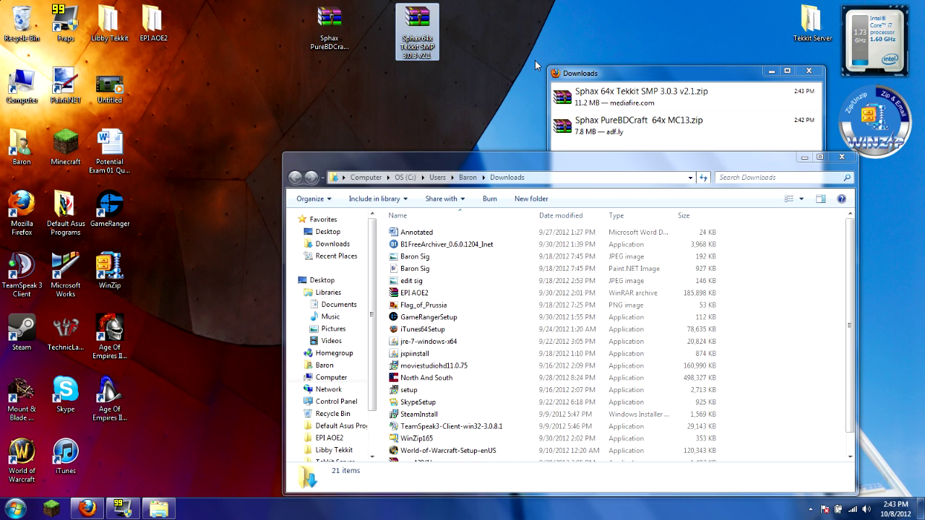
{"action": "left_click", "coordinate": [838, 159]}
{"action": "left_click", "coordinate": [810, 72]}
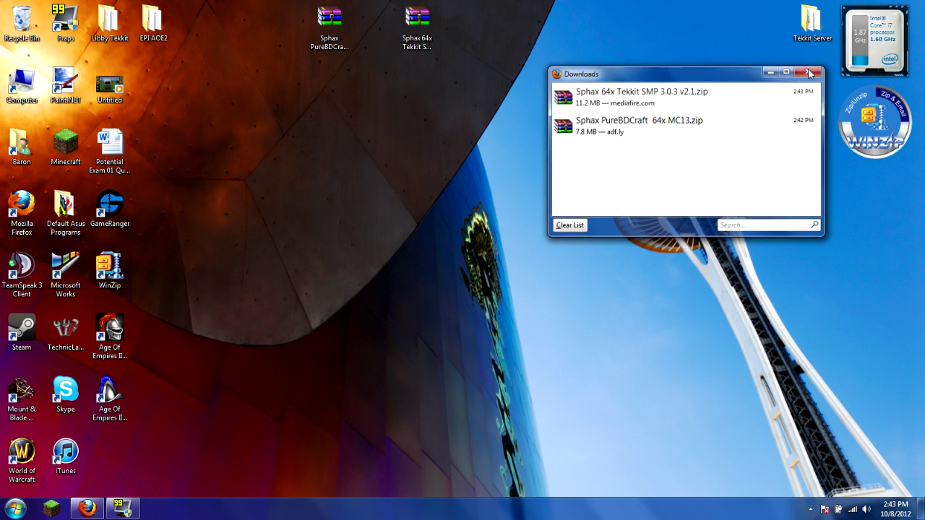
Reposition the Sphax PureBDCraft 64x MC13 and Sphax 64x Tekkit SMP 3.0.3 v2.1 archives side by side on the desktop.
{"action": "left_click_drag", "start_coordinate": [329, 20], "coordinate": [373, 82]}
{"action": "left_click_drag", "start_coordinate": [418, 27], "coordinate": [419, 90]}
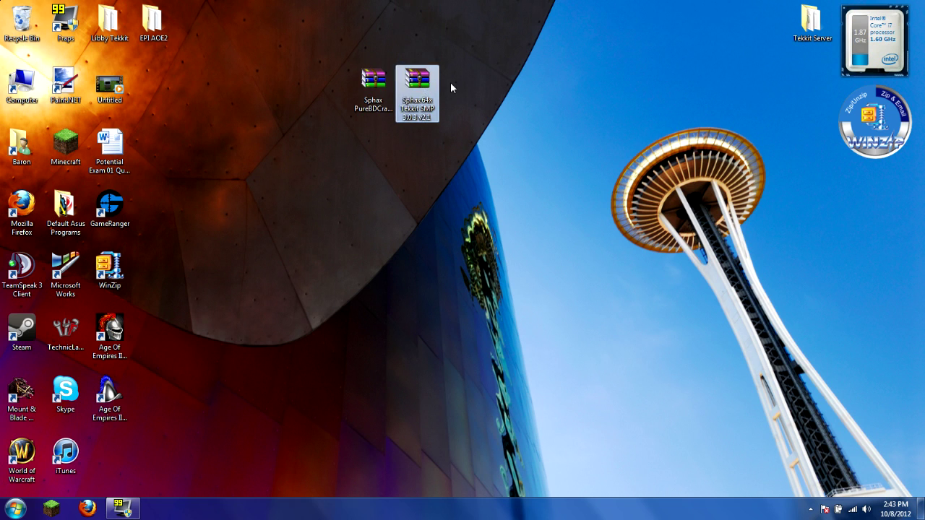
{"action": "left_click", "coordinate": [361, 86]}
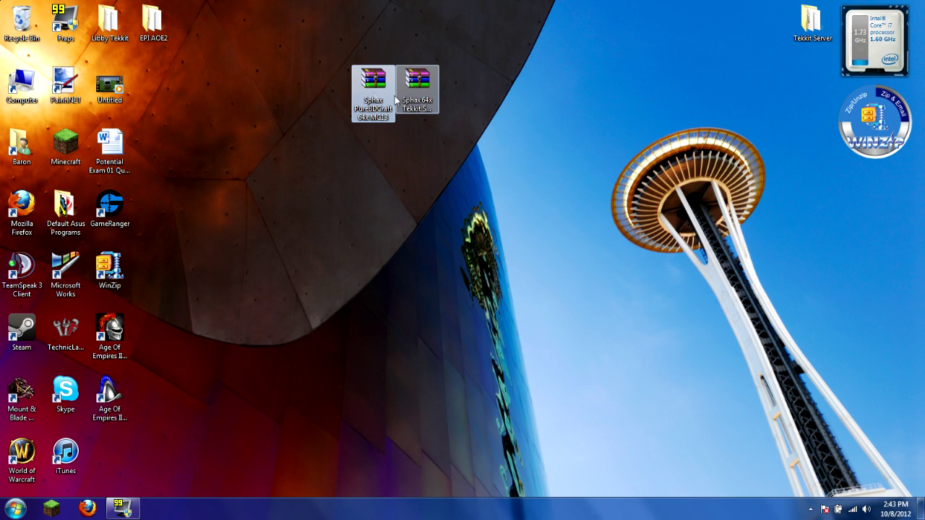
{"action": "mouse_move", "coordinate": [373, 92]}
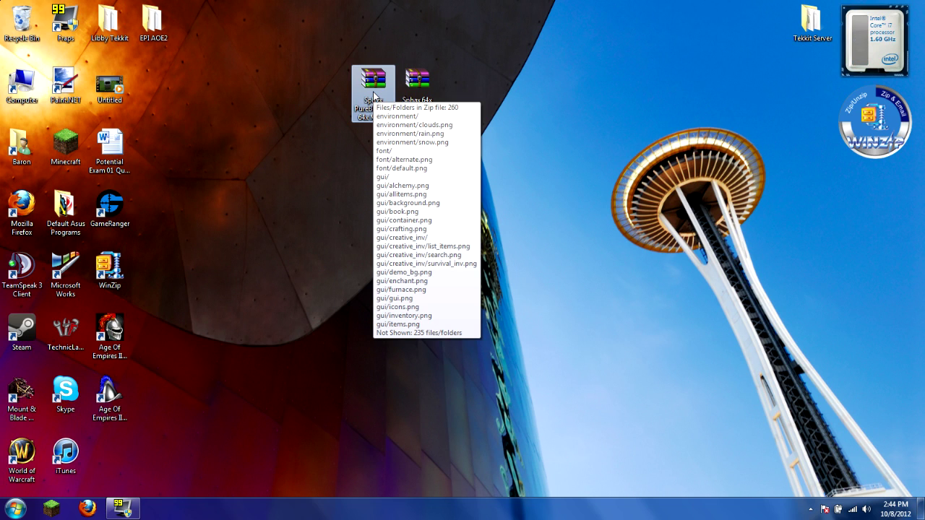
{"action": "left_click", "coordinate": [409, 83]}
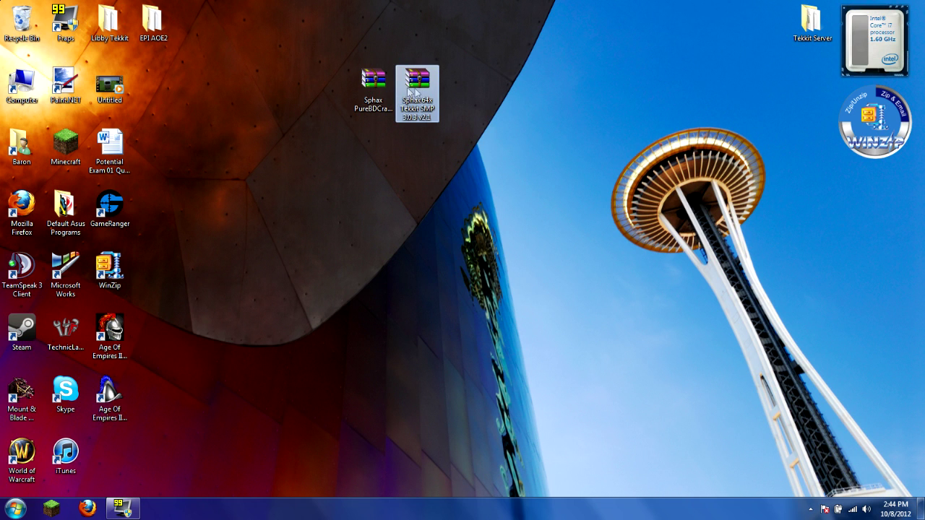
{"action": "mouse_move", "coordinate": [412, 89]}
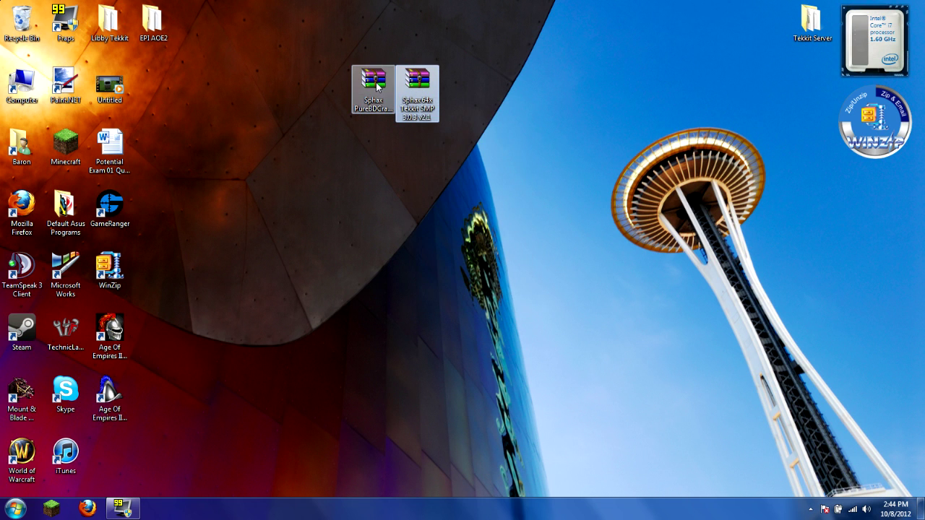
Open both Sphax archives in WinRAR and arrange their windows so both file lists are accessible.
{"action": "left_click", "coordinate": [382, 85]}
{"action": "double_click", "coordinate": [415, 89]}
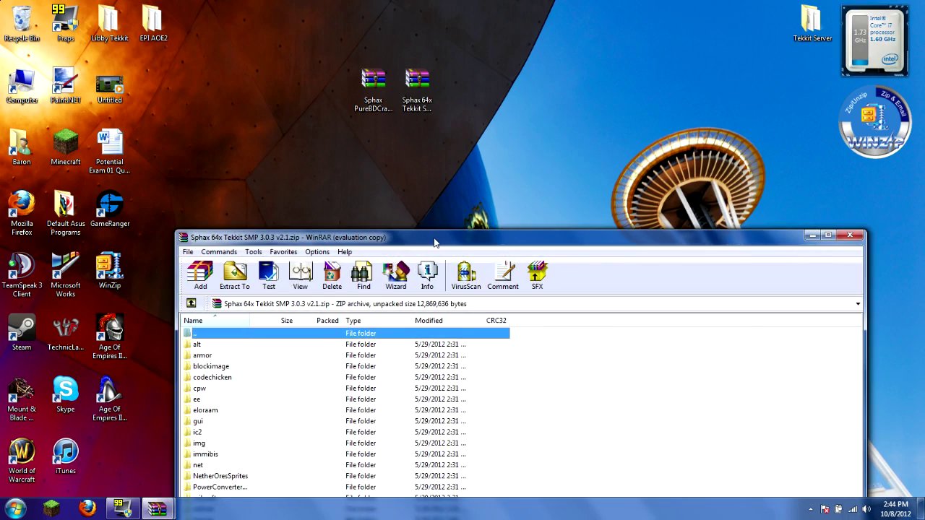
{"action": "left_click_drag", "start_coordinate": [435, 243], "coordinate": [607, 258]}
{"action": "left_click_drag", "start_coordinate": [340, 241], "coordinate": [214, 50]}
{"action": "mouse_move", "coordinate": [728, 147]}
{"action": "left_mouse_down"}
{"action": "mouse_move", "coordinate": [732, 203]}
{"action": "mouse_move", "coordinate": [730, 144]}
{"action": "left_mouse_up"}
{"action": "left_click_drag", "start_coordinate": [375, 56], "coordinate": [343, 111]}
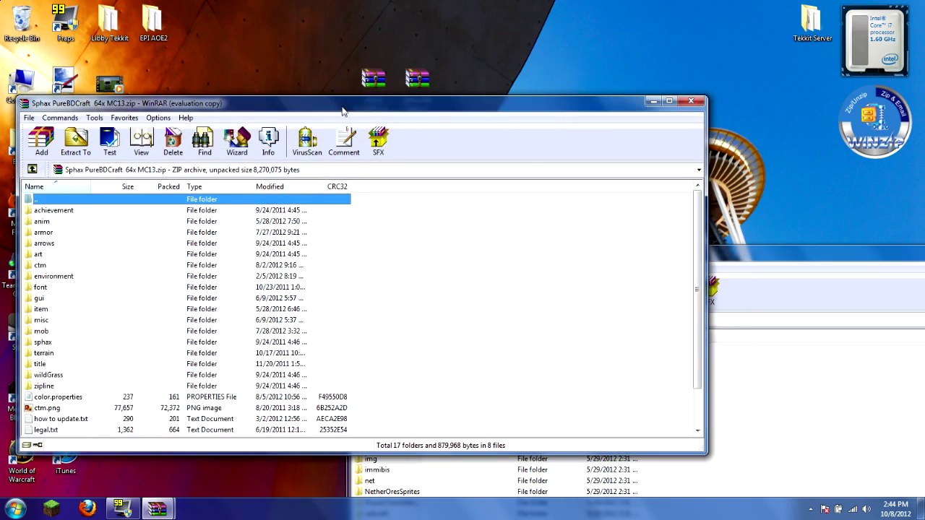
{"action": "left_click_drag", "start_coordinate": [758, 255], "coordinate": [725, 91]}
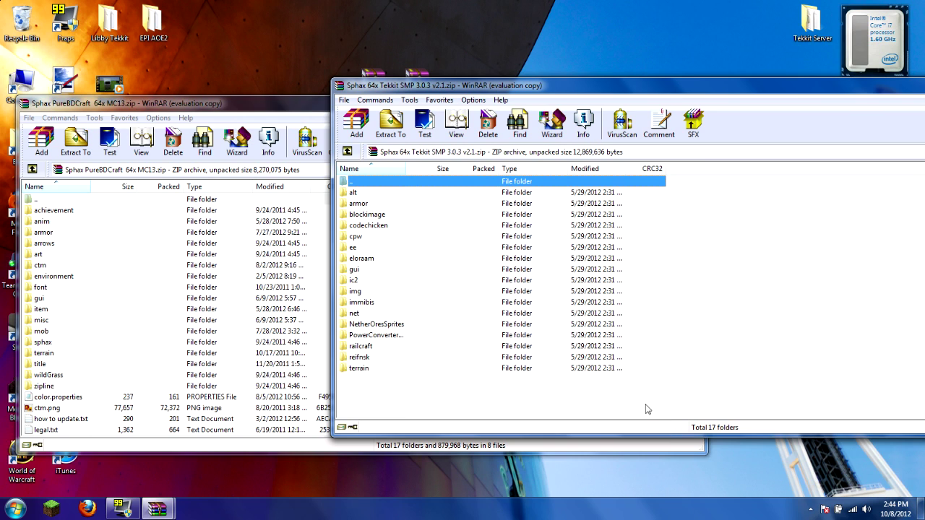
Add all folders from the Tekkit SMP 3.0.3 v2.1 archive to Sphax PureBDCraft 64x MC13.zip with Add and replace files.
{"action": "left_click_drag", "start_coordinate": [646, 409], "coordinate": [504, 190]}
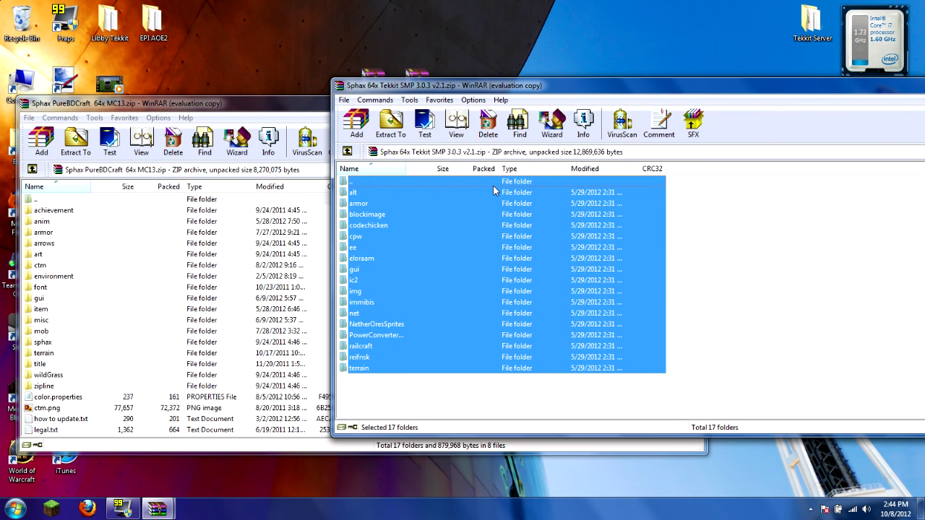
{"action": "left_click_drag", "start_coordinate": [493, 184], "coordinate": [141, 315]}
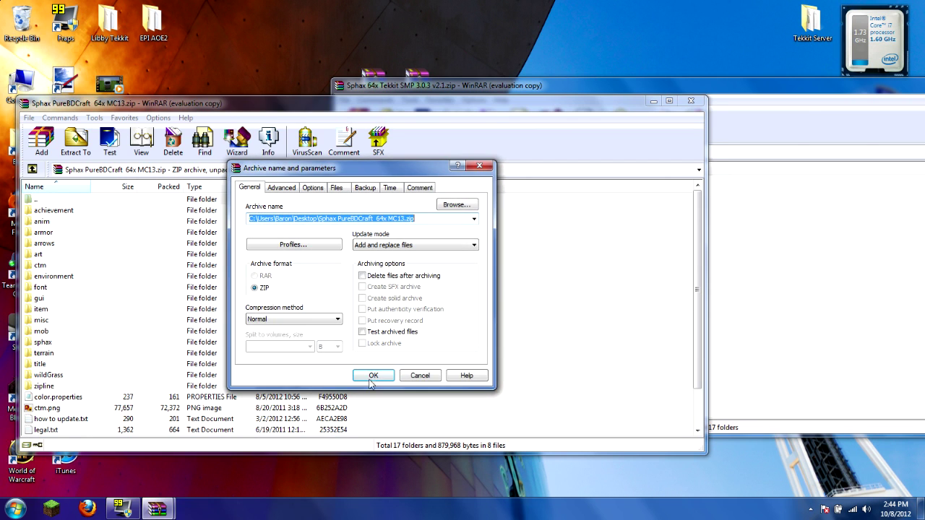
{"action": "left_click", "coordinate": [373, 377]}
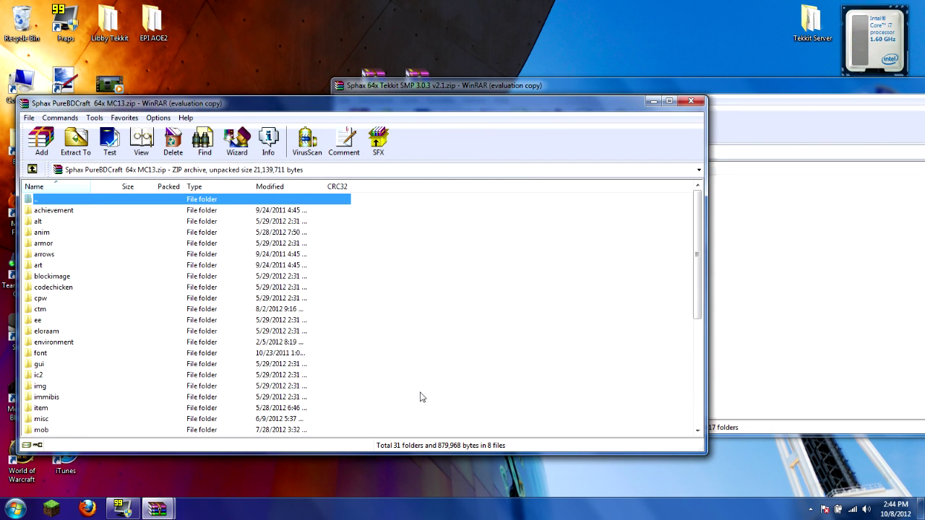
Close both archive windows and move the Tekkit SMP 3.0.3 v2.1 archive away from the PureBDCraft one on the desktop.
{"action": "left_click", "coordinate": [714, 90]}
{"action": "double_click", "coordinate": [756, 91]}
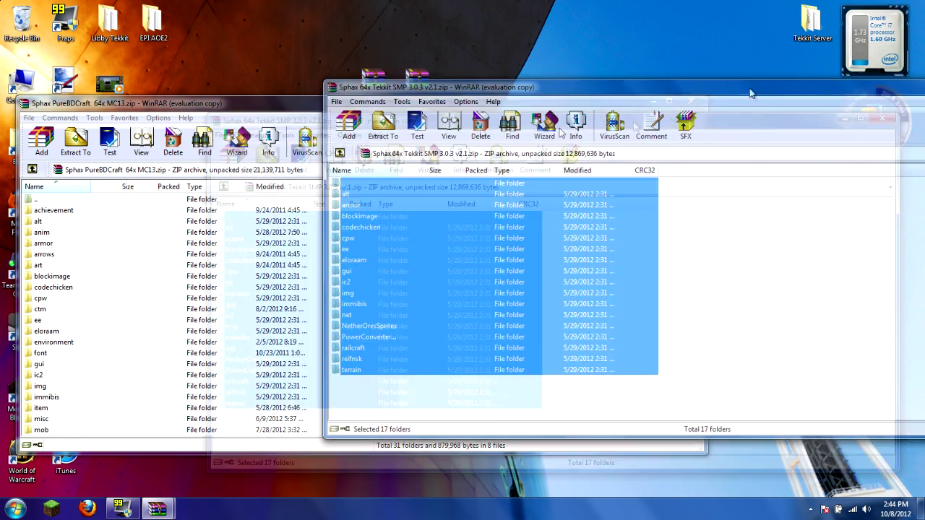
{"action": "left_click", "coordinate": [709, 123]}
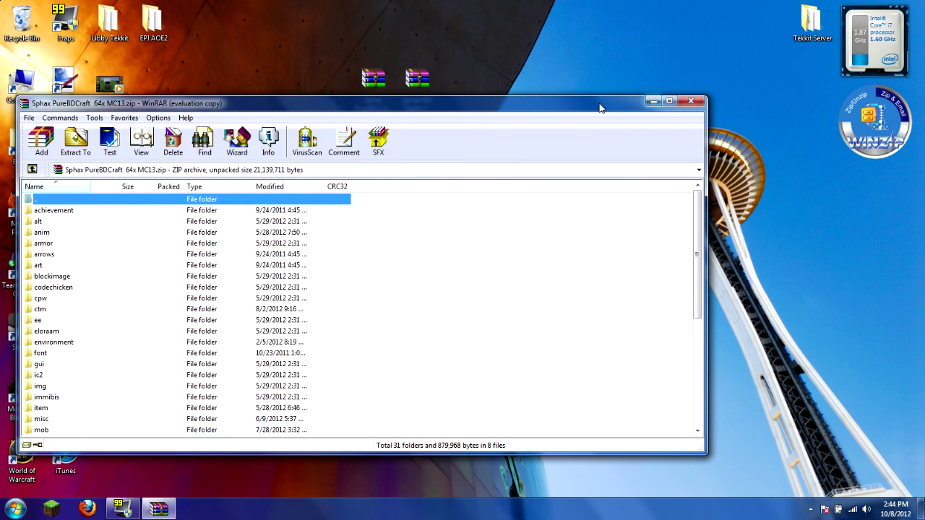
{"action": "left_click_drag", "start_coordinate": [414, 82], "coordinate": [647, 43]}
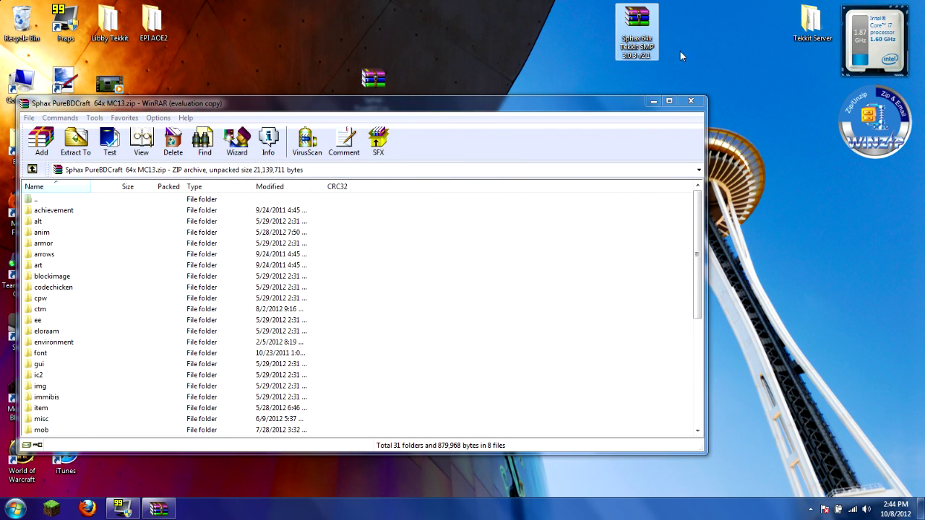
{"action": "left_click", "coordinate": [691, 100]}
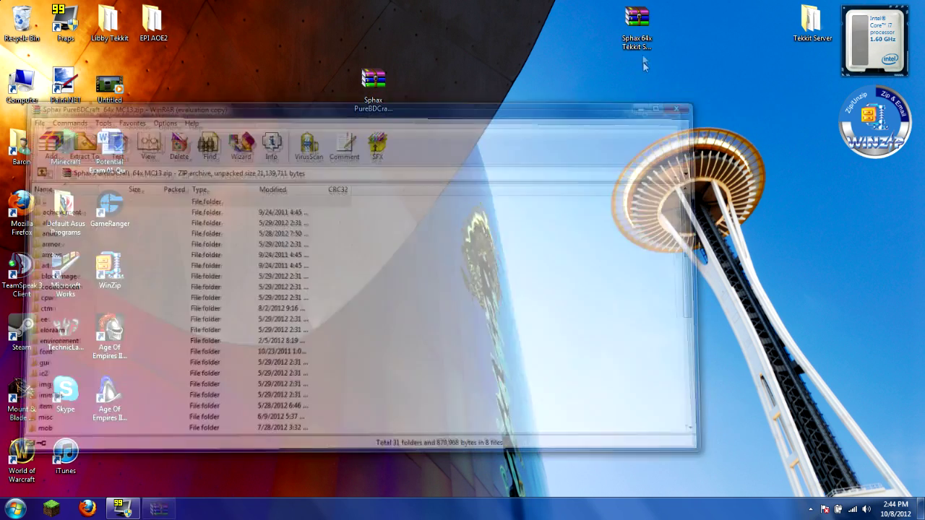
Delete the Sphax 64x Tekkit SMP 3.0.3 v2.1 archive from the desktop and empty the Recycle Bin.
{"action": "right_click", "coordinate": [638, 32]}
{"action": "left_click", "coordinate": [667, 230]}
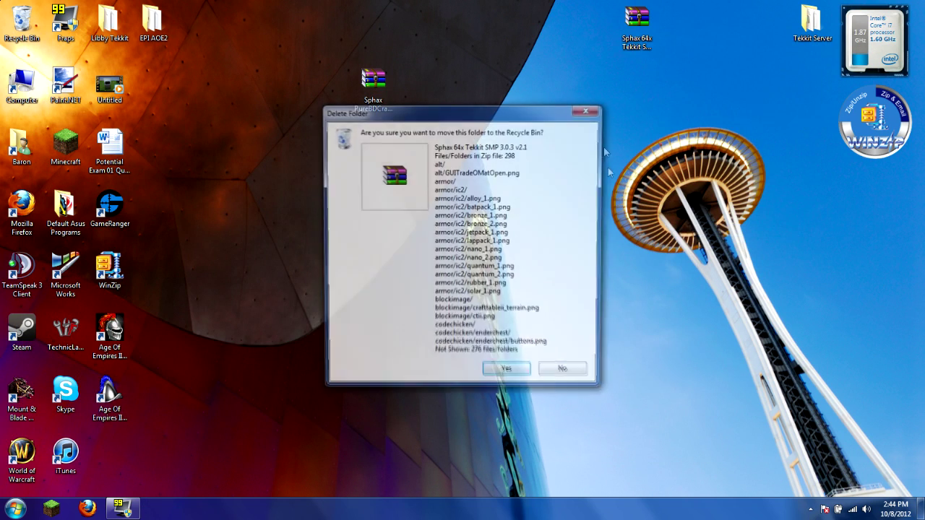
{"action": "left_click", "coordinate": [506, 373]}
{"action": "right_click", "coordinate": [33, 33]}
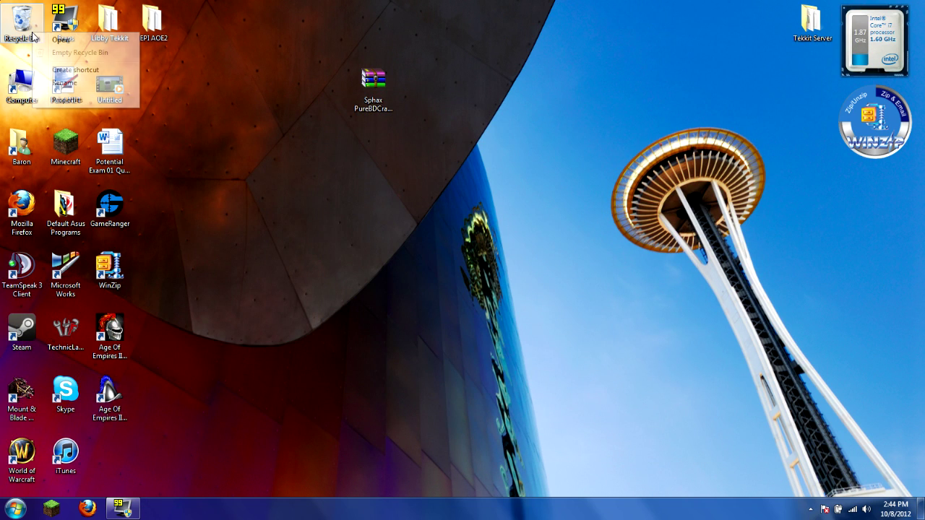
{"action": "left_click", "coordinate": [59, 53]}
{"action": "left_click", "coordinate": [498, 262]}
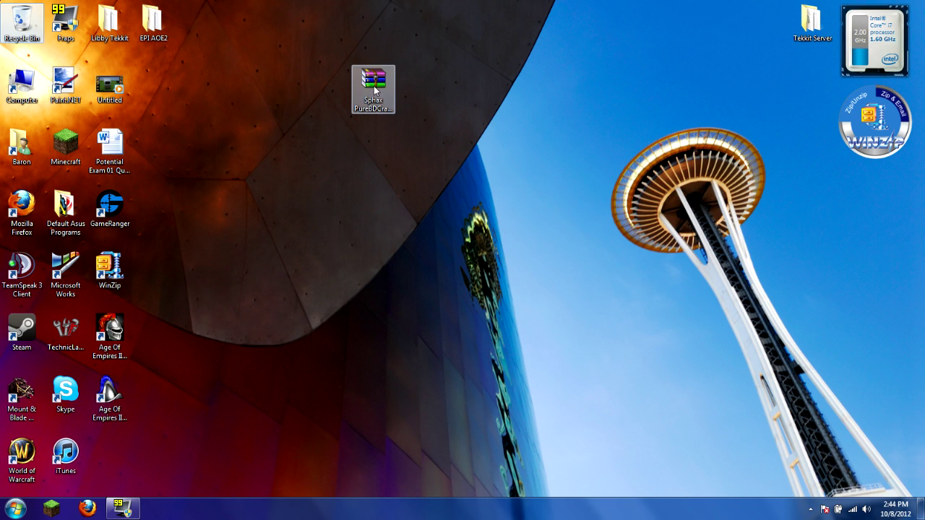
Reposition the Sphax PureBDCraft archive on the desktop and open the user's profile folder.
{"action": "left_click_drag", "start_coordinate": [373, 86], "coordinate": [323, 76]}
{"action": "left_click", "coordinate": [268, 145]}
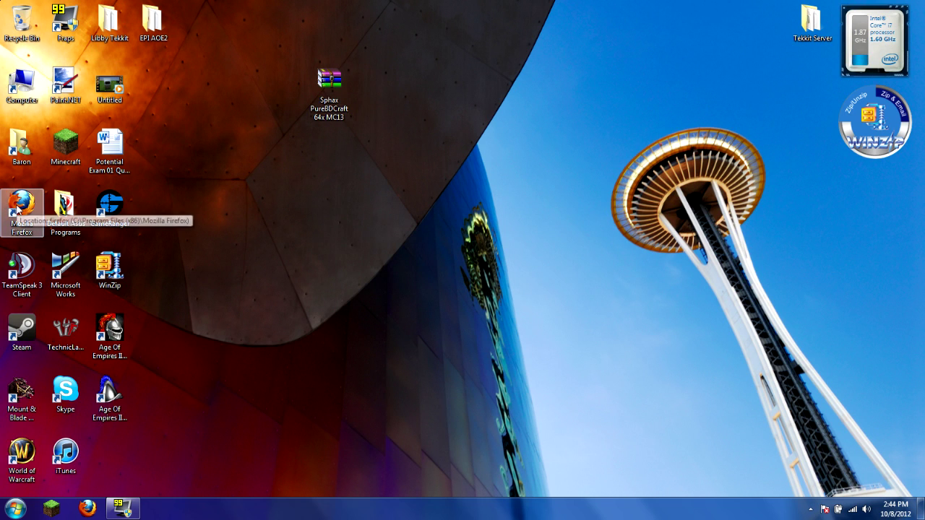
{"action": "double_click", "coordinate": [28, 150]}
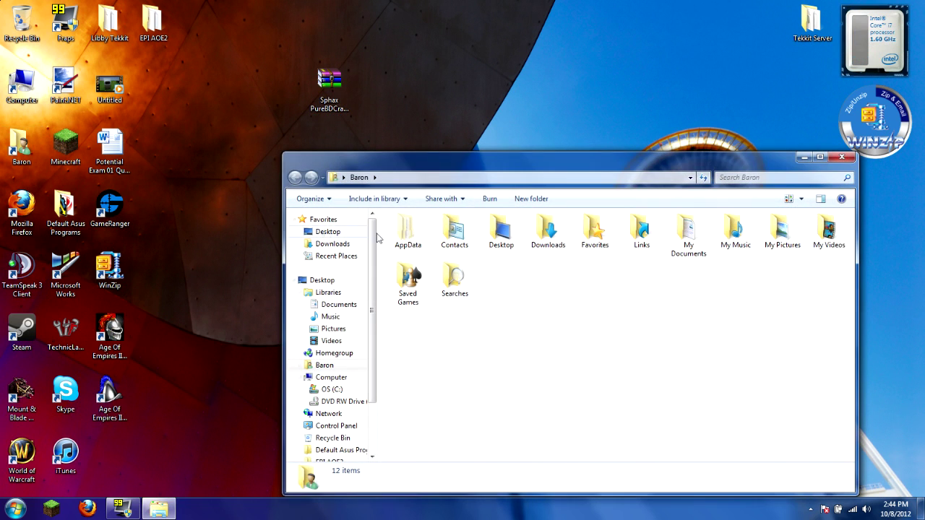
{"action": "left_click_drag", "start_coordinate": [458, 160], "coordinate": [463, 101]}
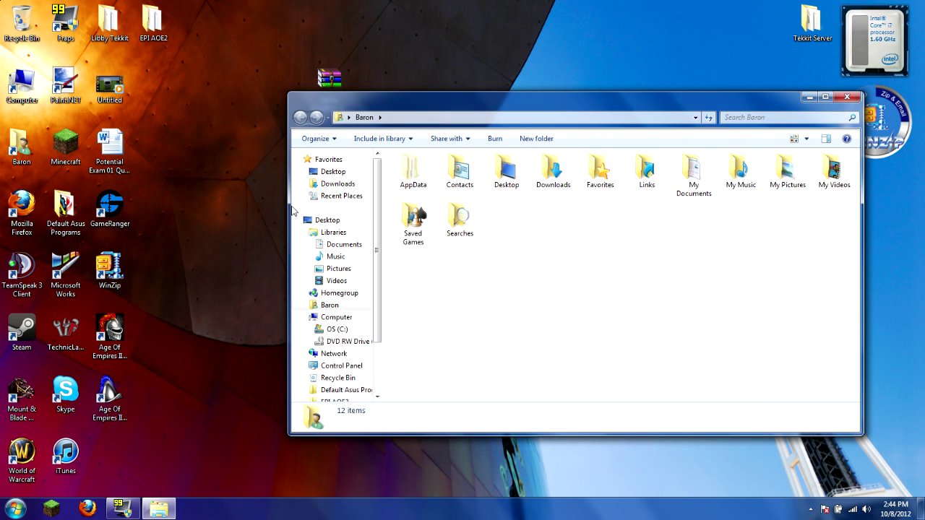
Check the hidden files and folders setting in the Control Panel's Folder Options, and close both windows.
{"action": "key", "text": "super"}
{"action": "left_click", "coordinate": [185, 357]}
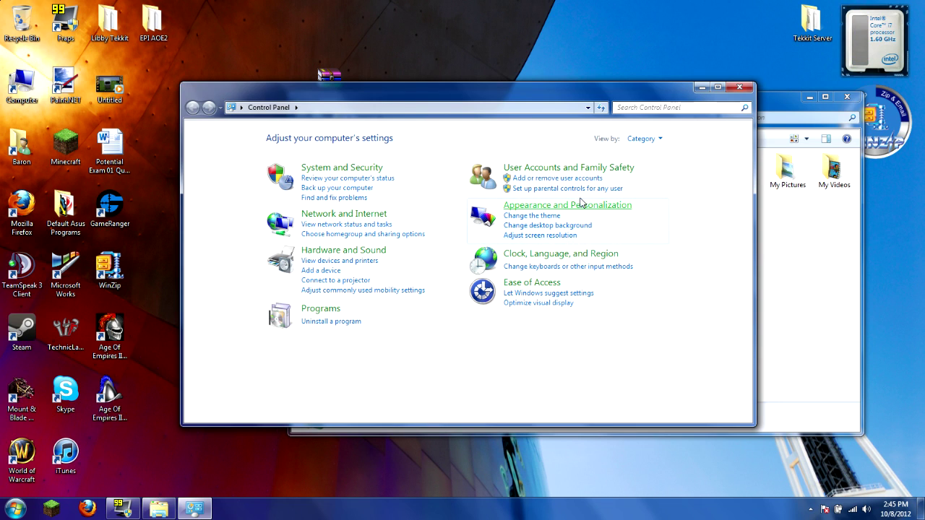
{"action": "left_click", "coordinate": [582, 208]}
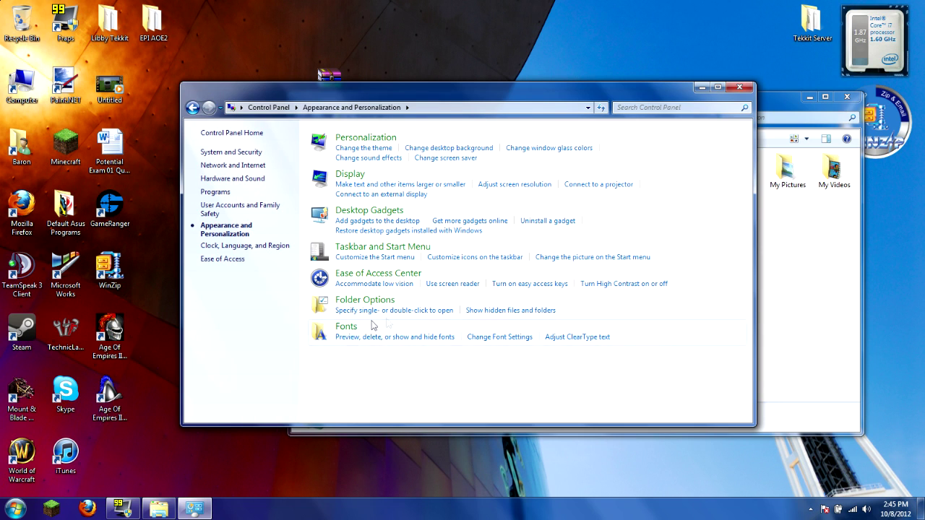
{"action": "left_click", "coordinate": [514, 310]}
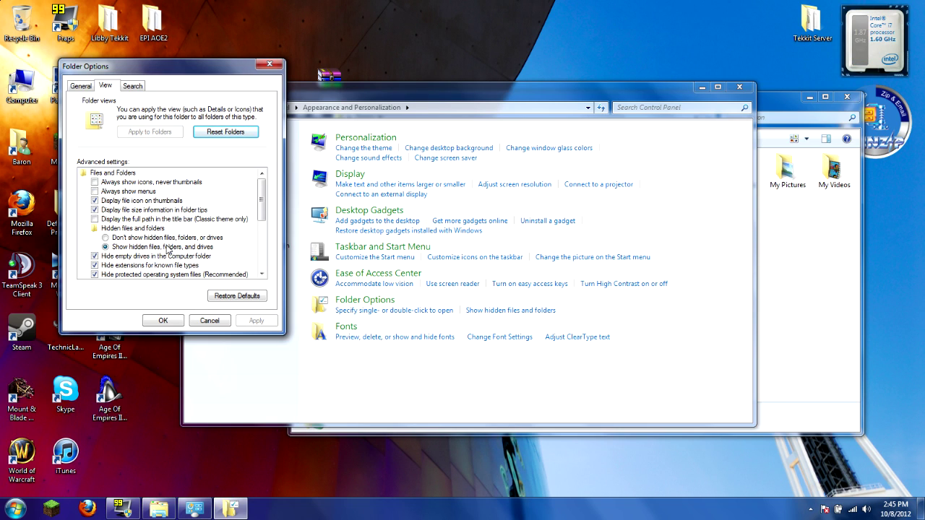
{"action": "left_click", "coordinate": [264, 62]}
{"action": "left_click", "coordinate": [740, 86]}
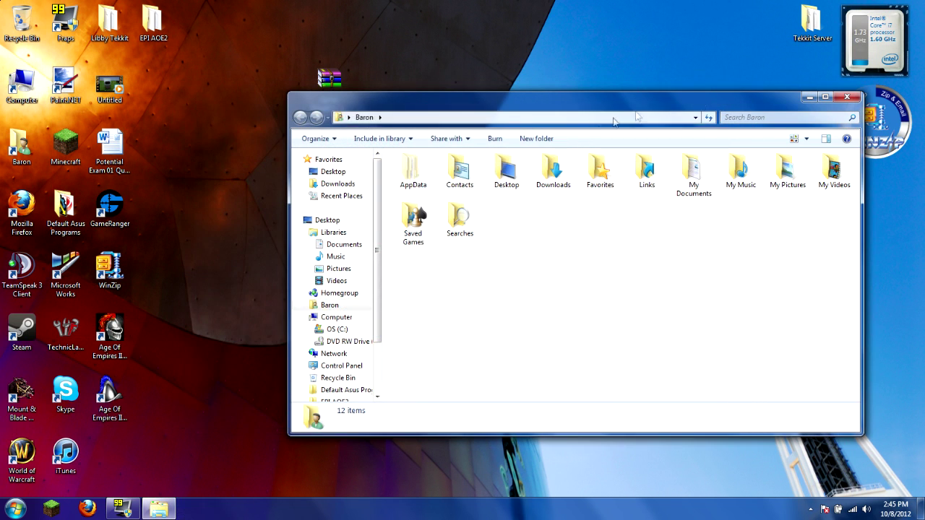
Open the Roaming folder inside AppData in the user's profile folder.
{"action": "double_click", "coordinate": [412, 181]}
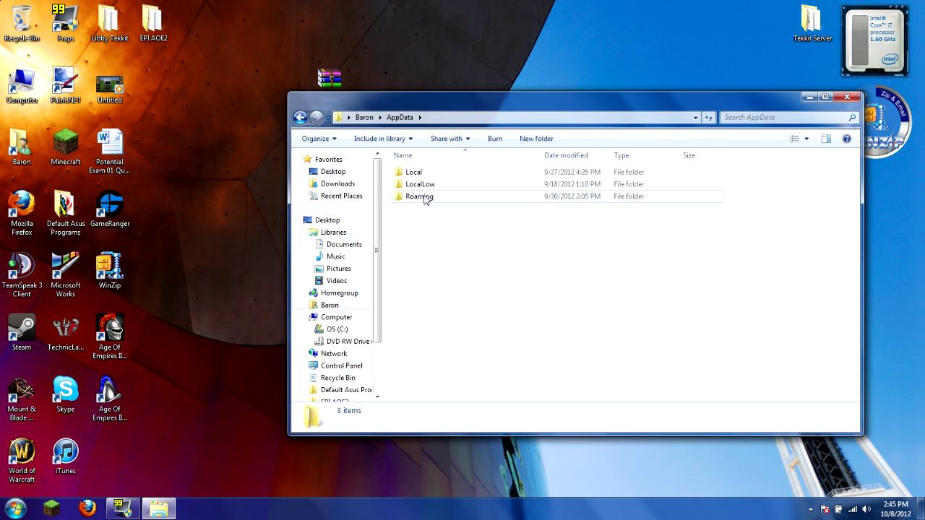
{"action": "double_click", "coordinate": [420, 196]}
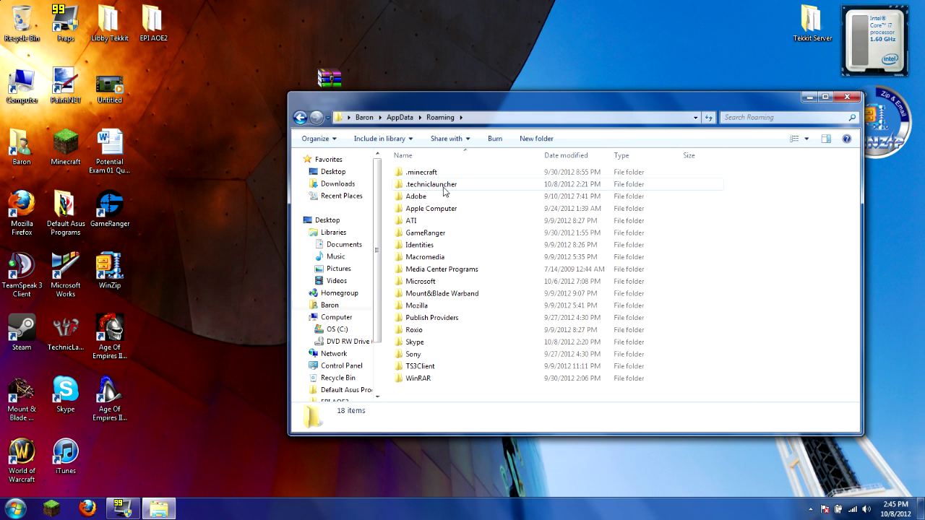
{"action": "left_click", "coordinate": [434, 175]}
{"action": "double_click", "coordinate": [433, 175]}
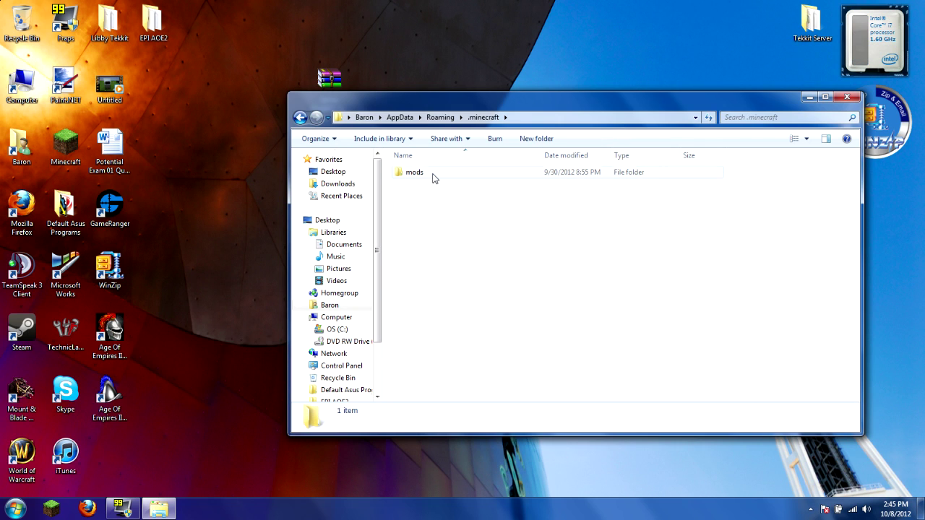
{"action": "left_click", "coordinate": [300, 117]}
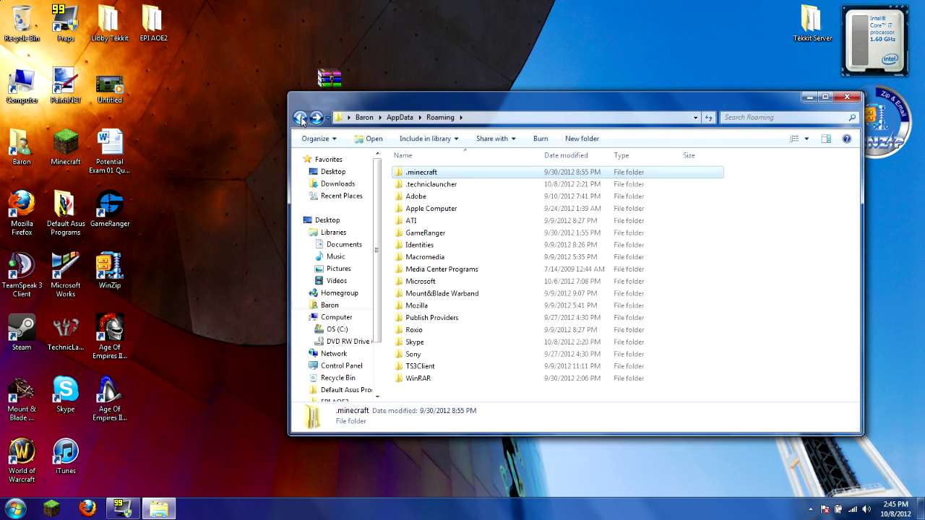
Open the texturepacks folder of tekkit inside .techniclauncher.
{"action": "double_click", "coordinate": [432, 185]}
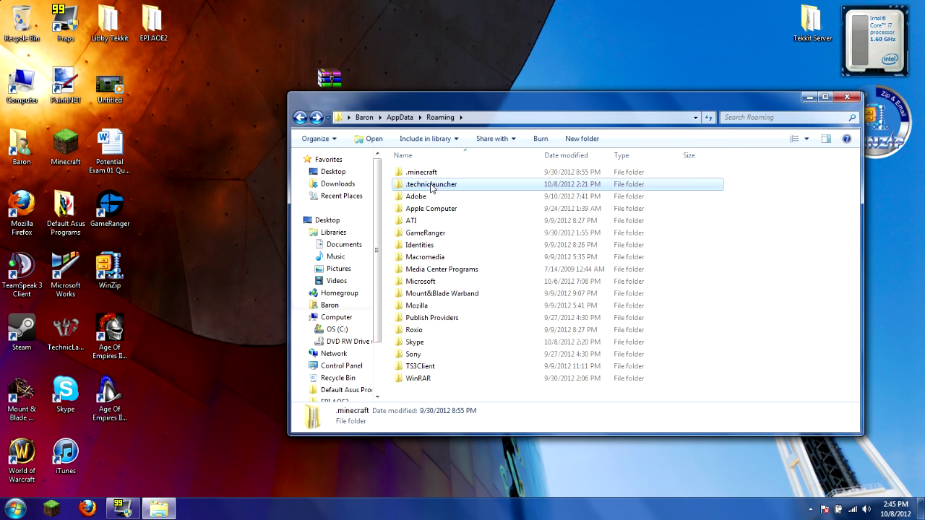
{"action": "double_click", "coordinate": [414, 220]}
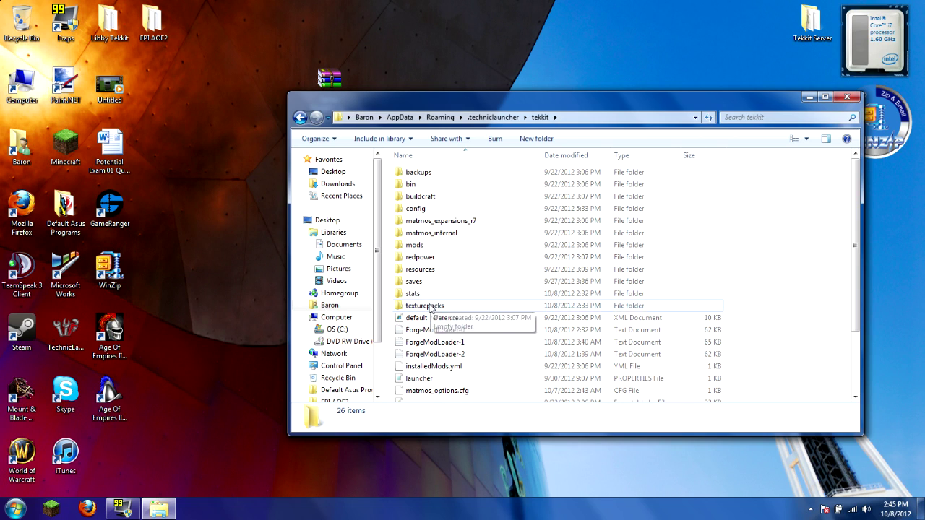
{"action": "left_click", "coordinate": [431, 306]}
{"action": "double_click", "coordinate": [430, 307]}
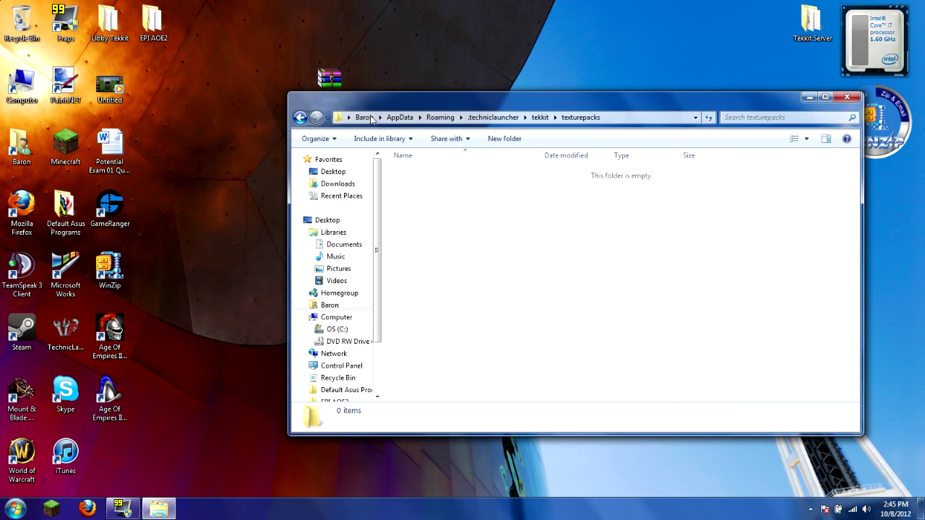
Move the Sphax PureBDCraft 64x MC13 archive from the desktop into the texturepacks folder and close the folder.
{"action": "left_click_drag", "start_coordinate": [329, 77], "coordinate": [256, 45]}
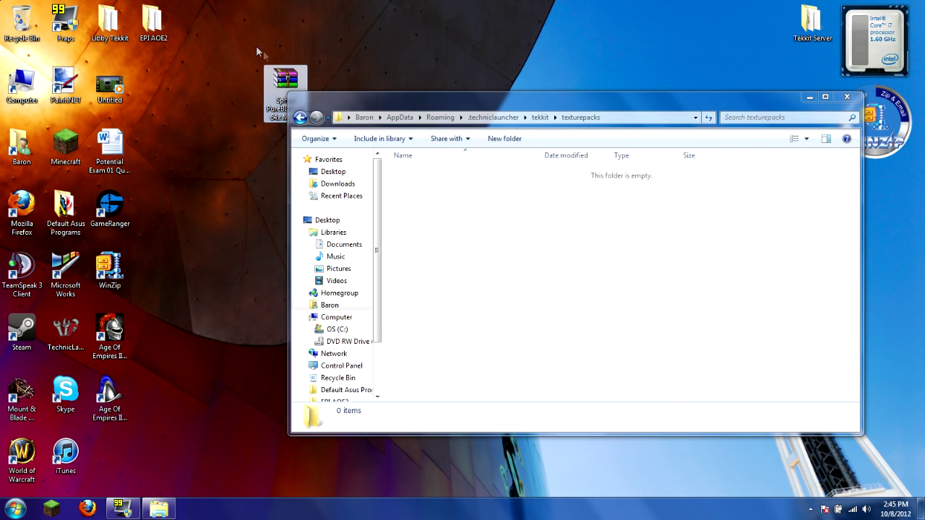
{"action": "left_click_drag", "start_coordinate": [426, 240], "coordinate": [481, 224]}
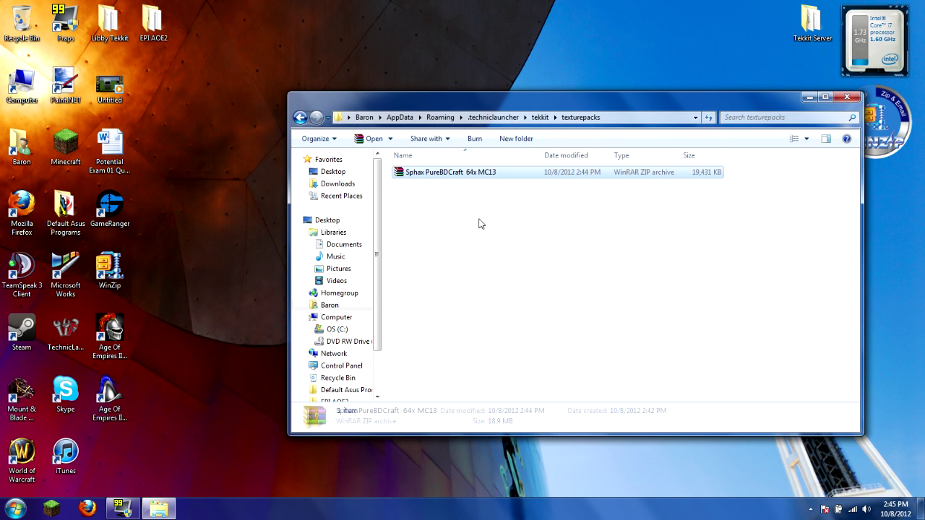
{"action": "left_click", "coordinate": [851, 97]}
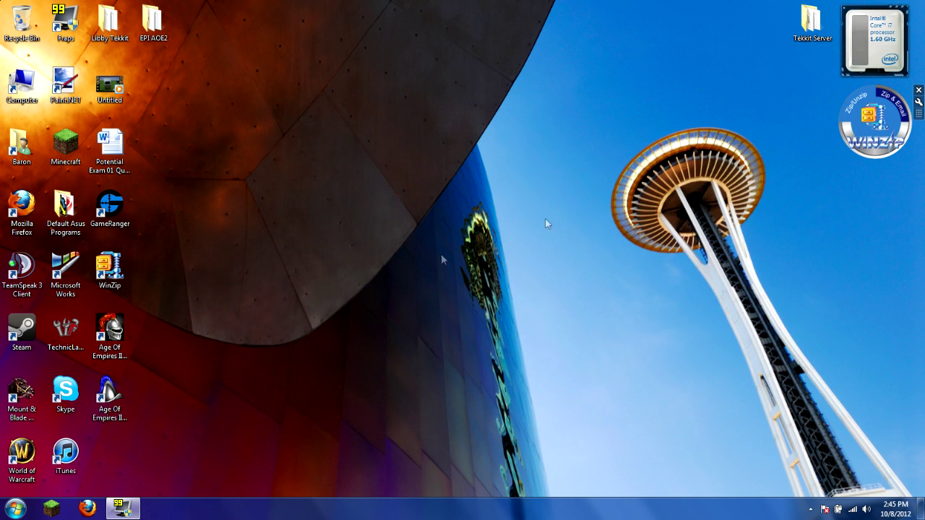
Start TechnicLauncher from the desktop, allow it to run, and log in to Tekkit with the remembered account.
{"action": "double_click", "coordinate": [76, 323]}
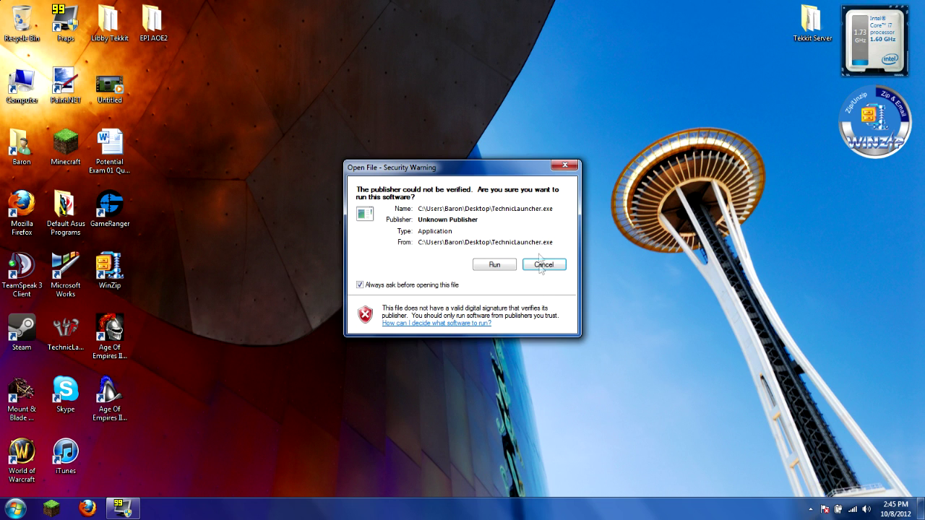
{"action": "left_click", "coordinate": [490, 265]}
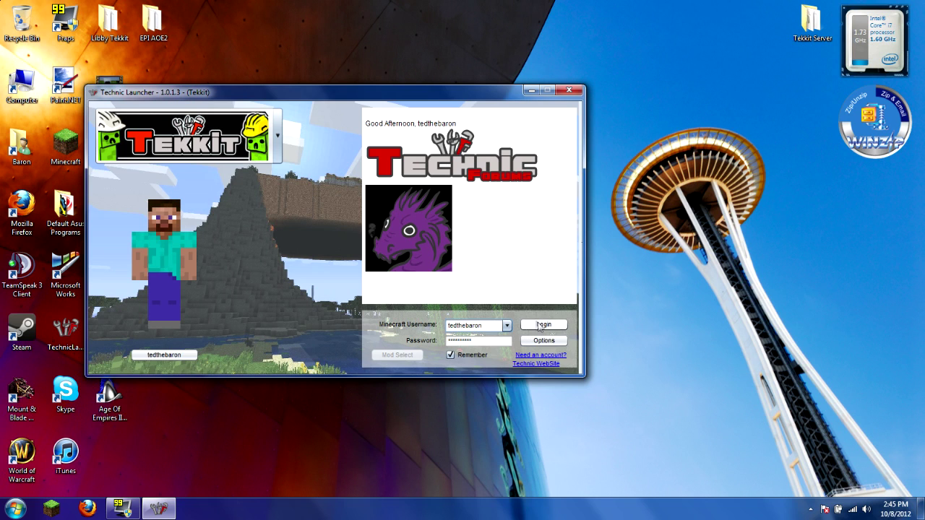
{"action": "left_click", "coordinate": [541, 326]}
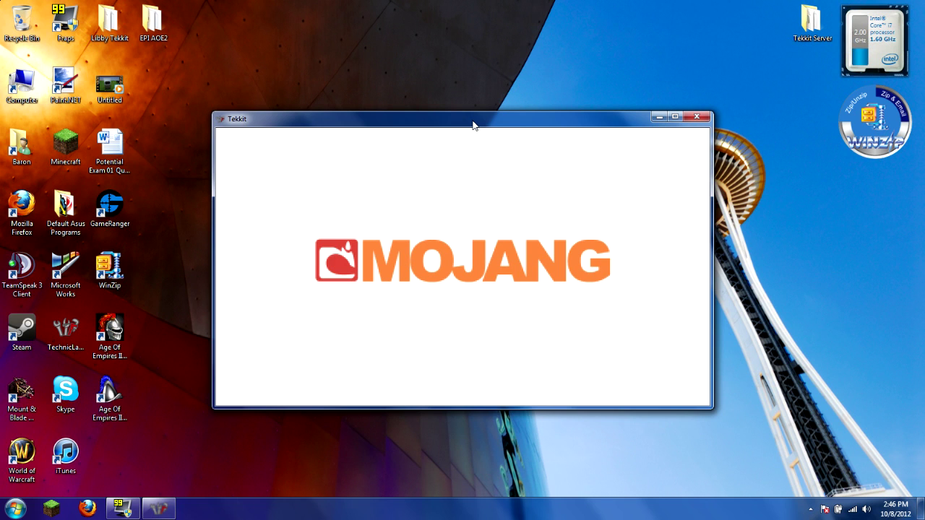
Choose Sphax PureBDCraft 64x MC13.zip as Tekkit's texture pack and return to the main menu.
{"action": "left_click_drag", "start_coordinate": [473, 125], "coordinate": [477, 114]}
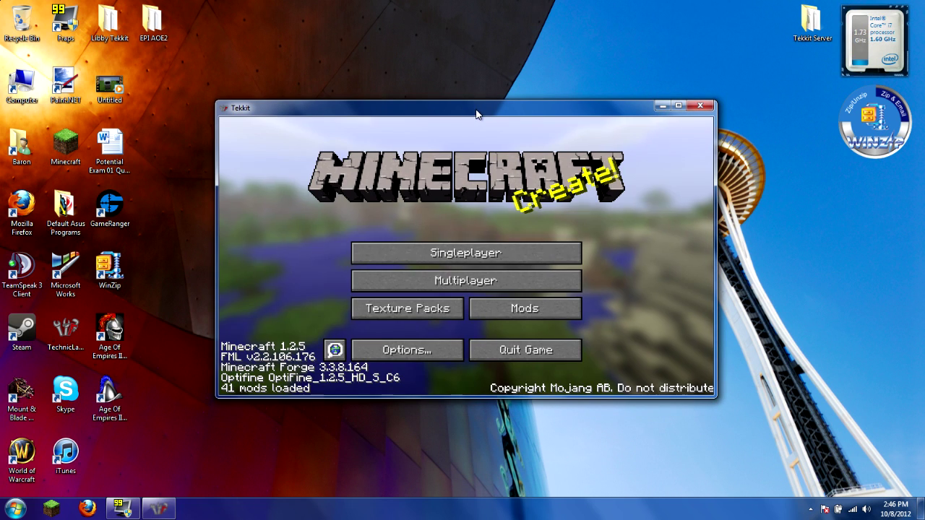
{"action": "left_click", "coordinate": [428, 312]}
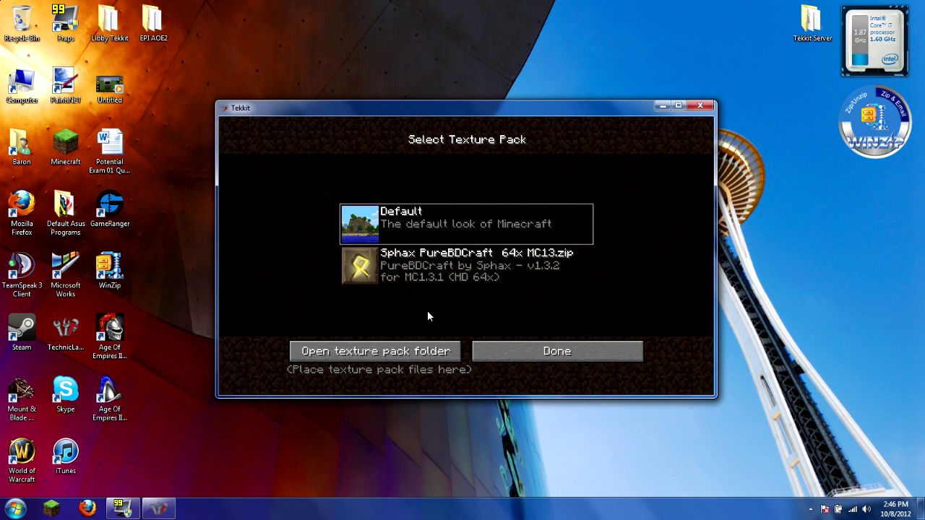
{"action": "left_click", "coordinate": [427, 259]}
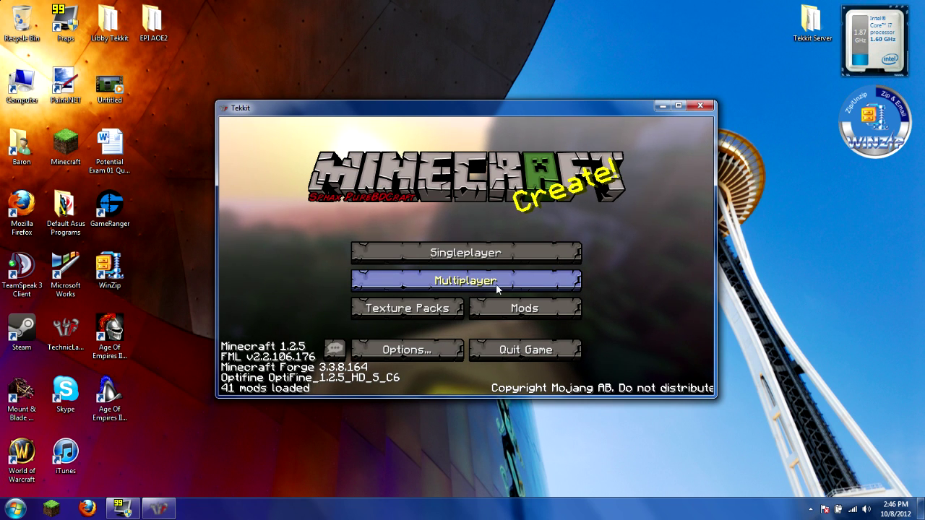
Create a singleplayer world named New World in Survival mode.
{"action": "left_click", "coordinate": [481, 254]}
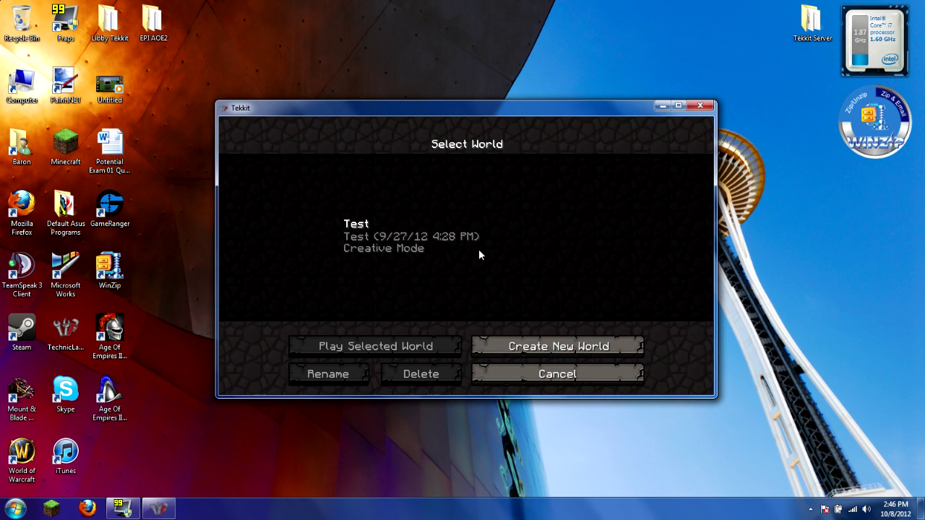
{"action": "left_click", "coordinate": [514, 344]}
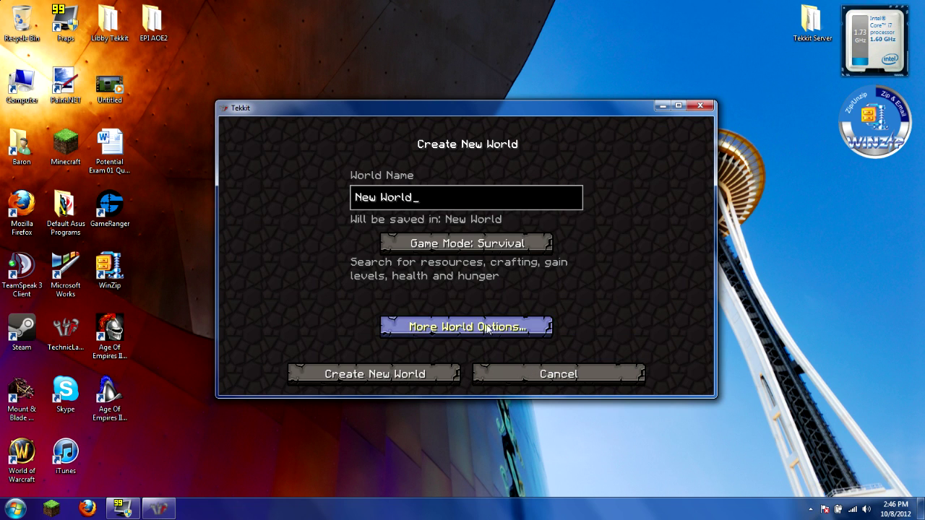
{"action": "left_click", "coordinate": [442, 376]}
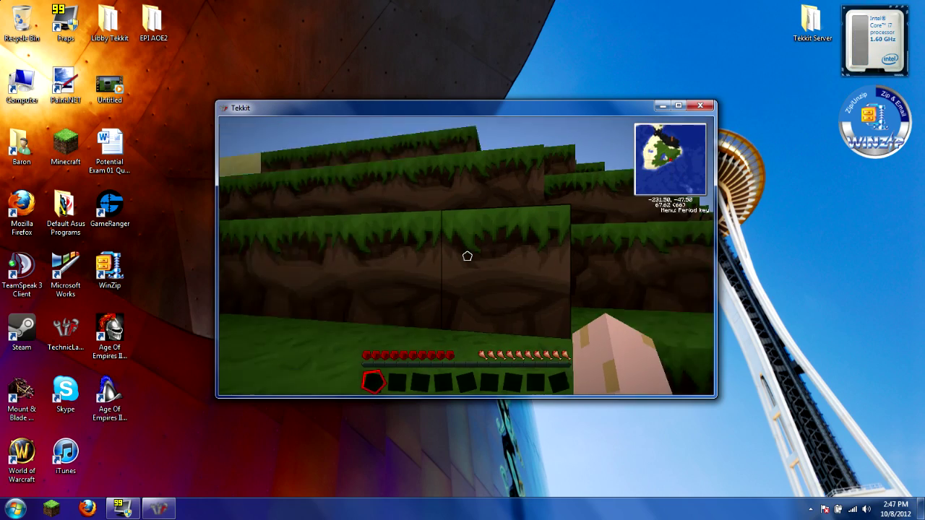
Walk around the island in the new world to examine how the texture pack renders the terrain, plants and water.
{"action": "mouse_move", "coordinate": [467, 256]}
{"action": "key", "text": "w"}
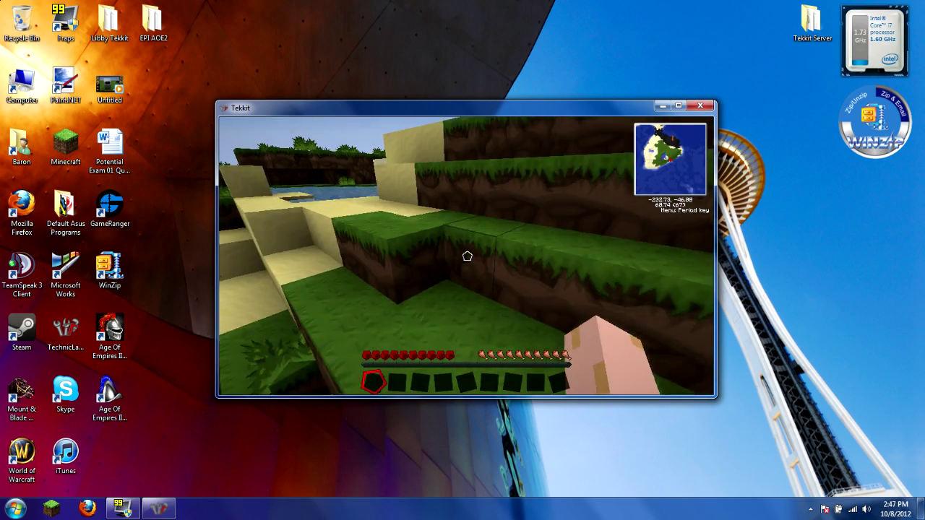
{"action": "key", "text": "w"}
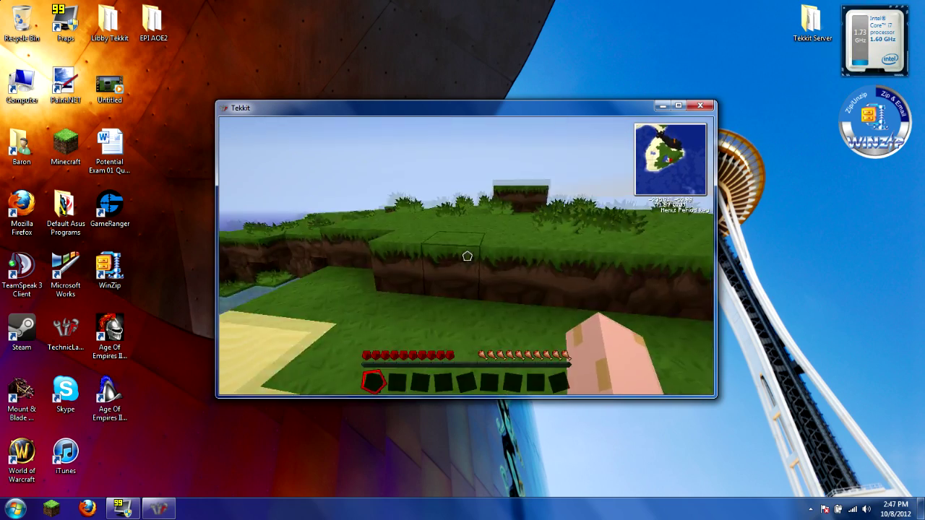
{"action": "key", "text": "w"}
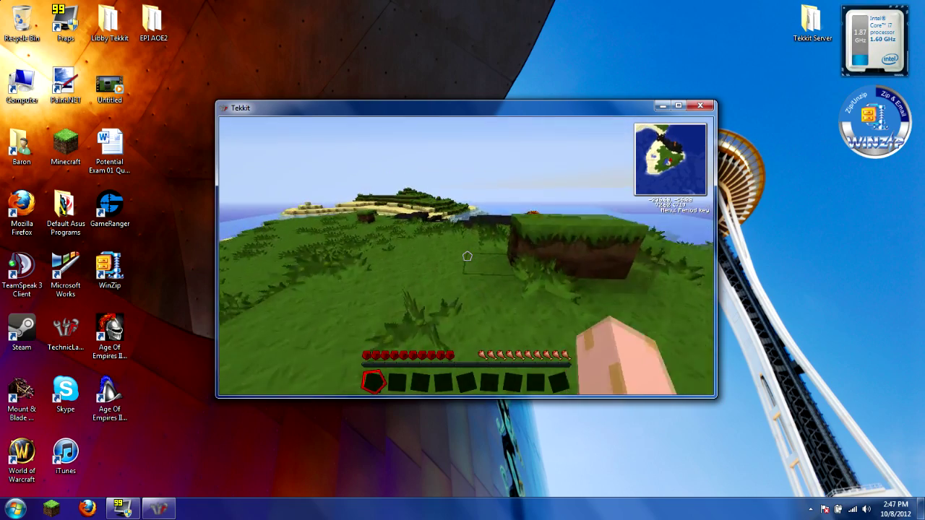
{"action": "key", "text": "w"}
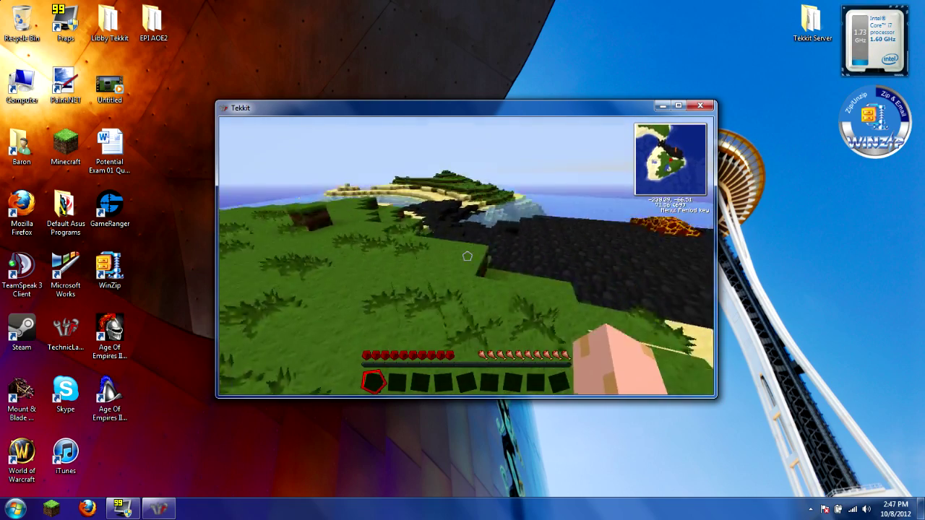
{"action": "key", "text": "w"}
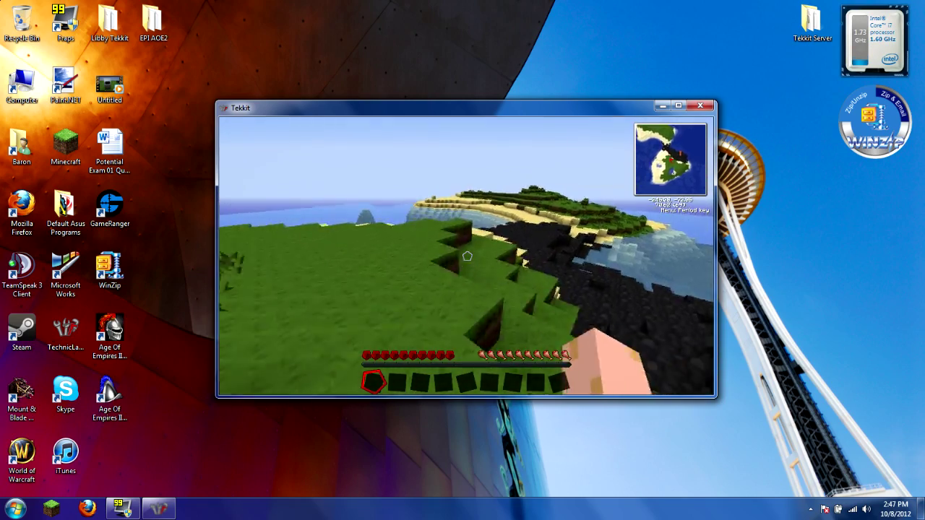
{"action": "key", "text": "w"}
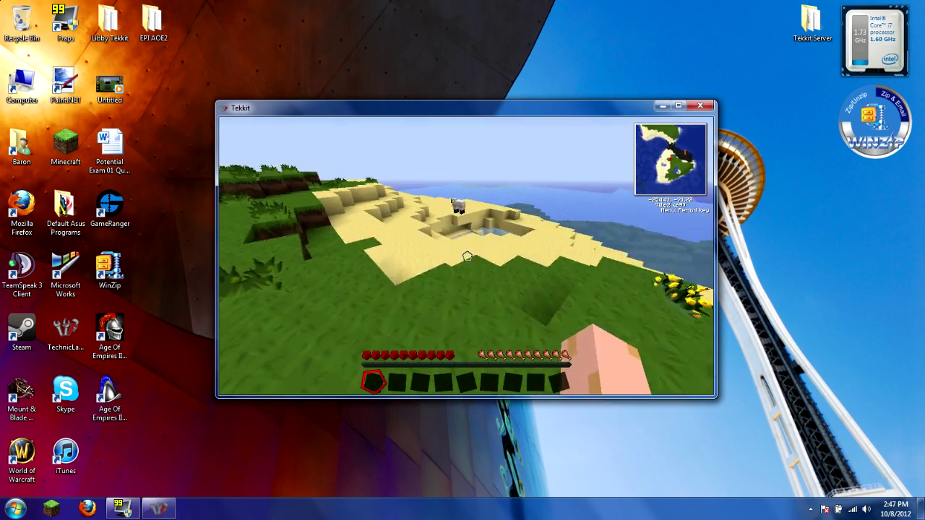
{"action": "key", "text": "w"}
{"action": "key", "text": "w"}
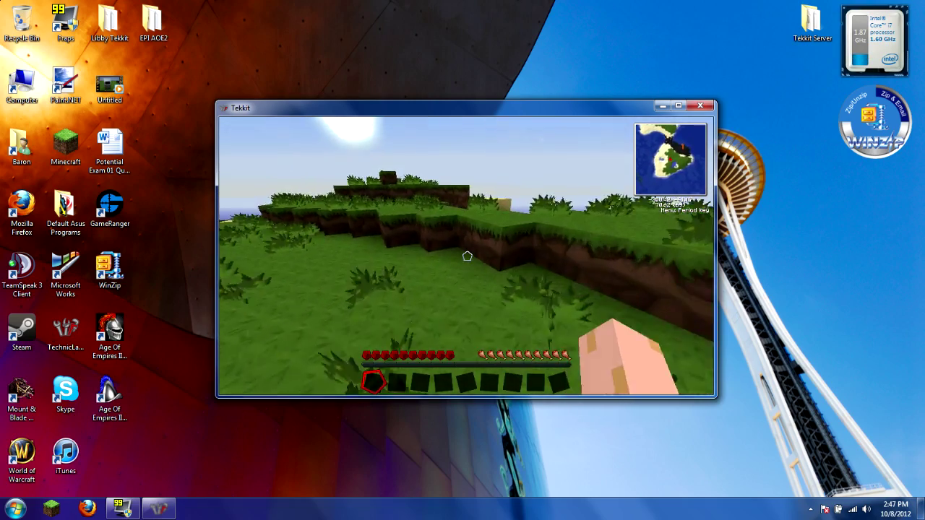
{"action": "key", "text": "w"}
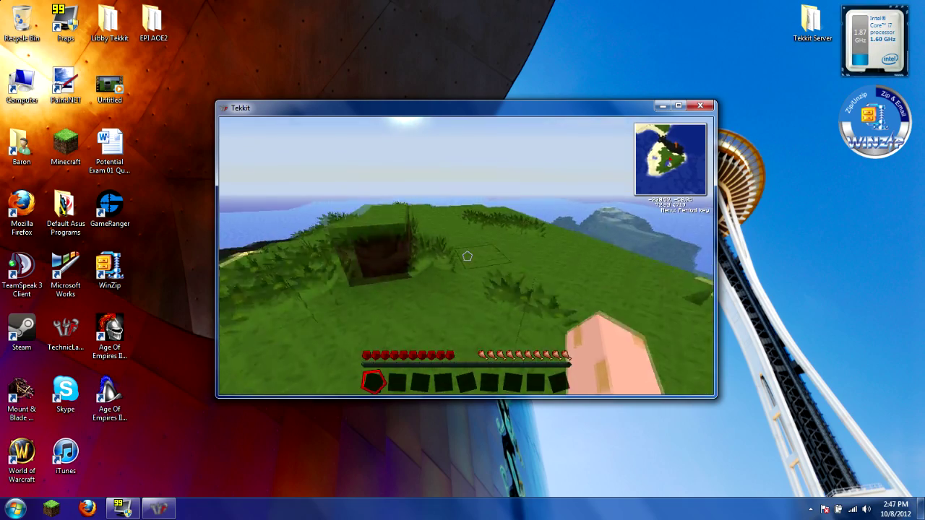
{"action": "key", "text": "w"}
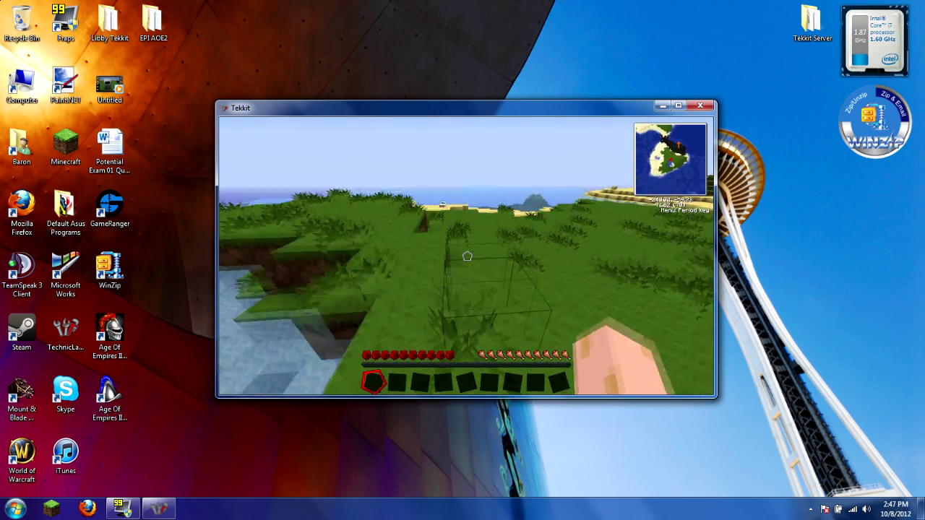
{"action": "key", "text": "w"}
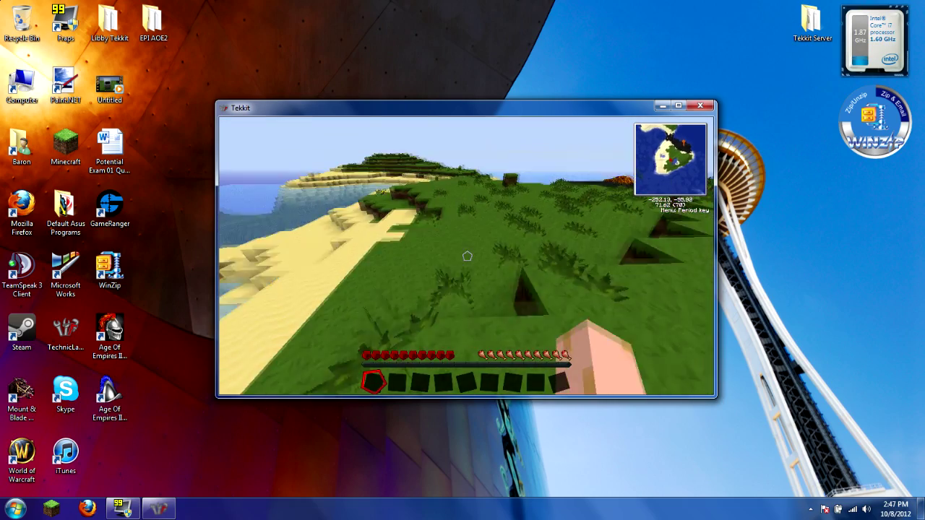
{"action": "key", "text": "w"}
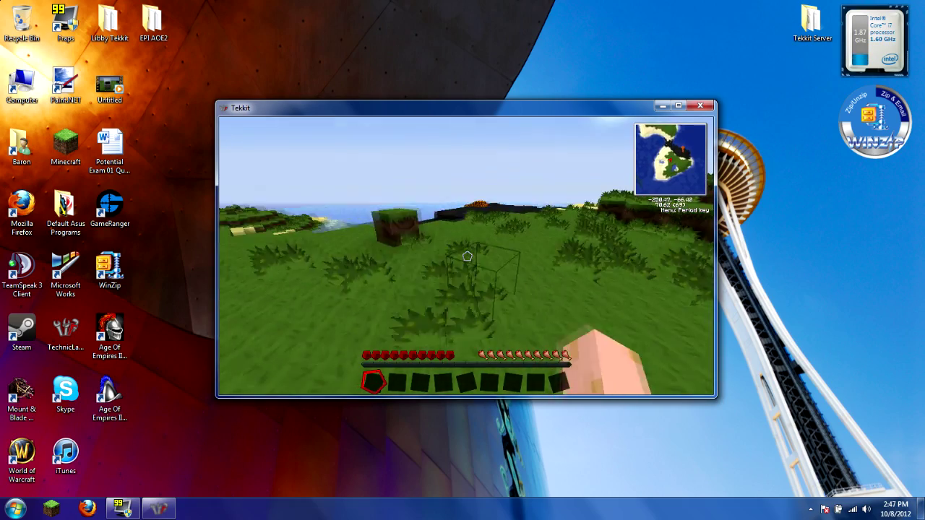
{"action": "key", "text": "w"}
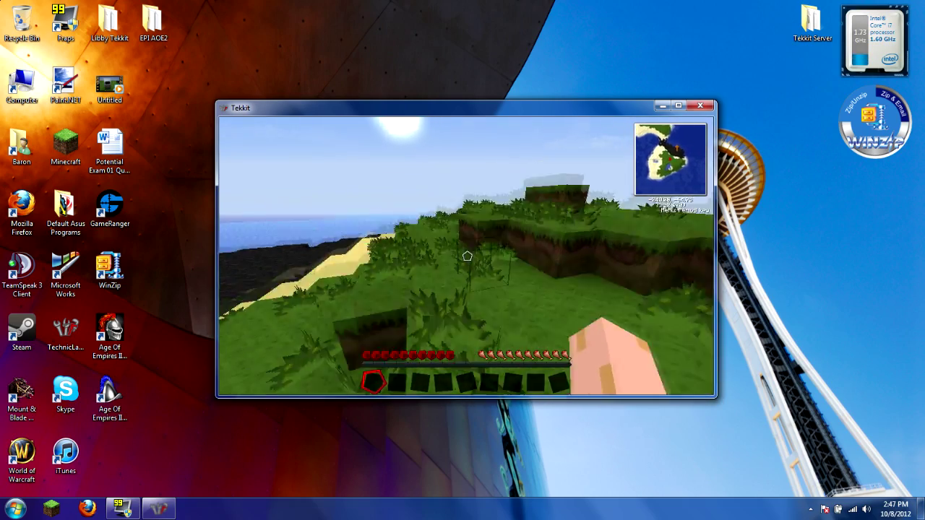
{"action": "key", "text": "w"}
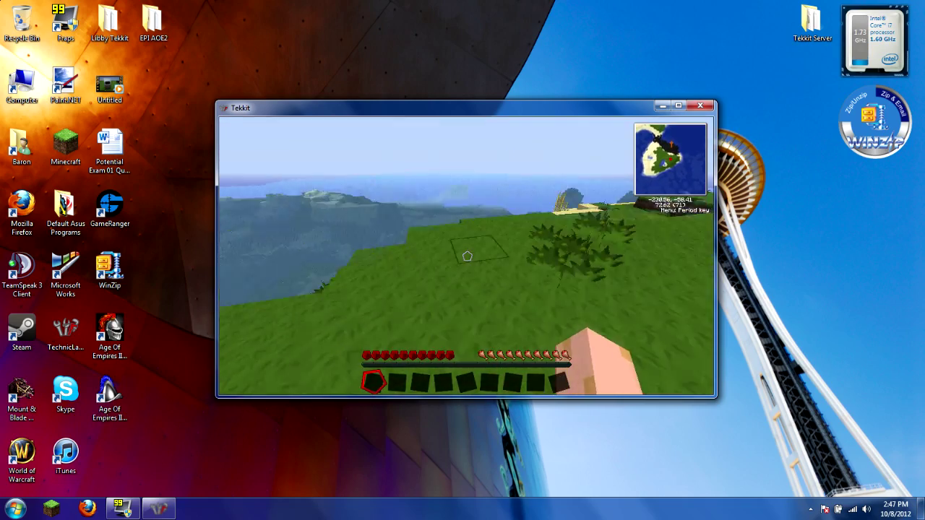